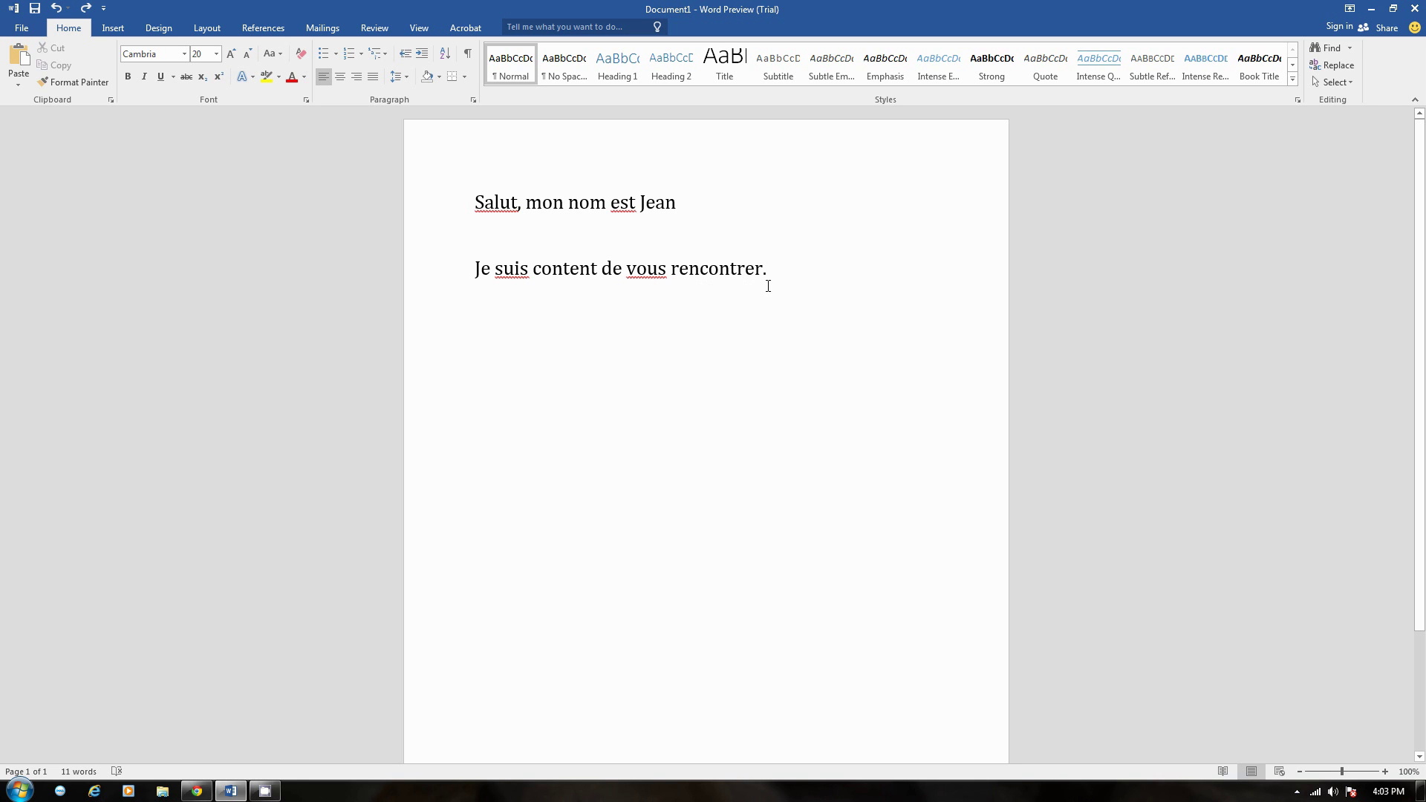
Step: Select both lines of French text and open the Language options on the Review tab
left_click_drag(777, 273, 461, 190)
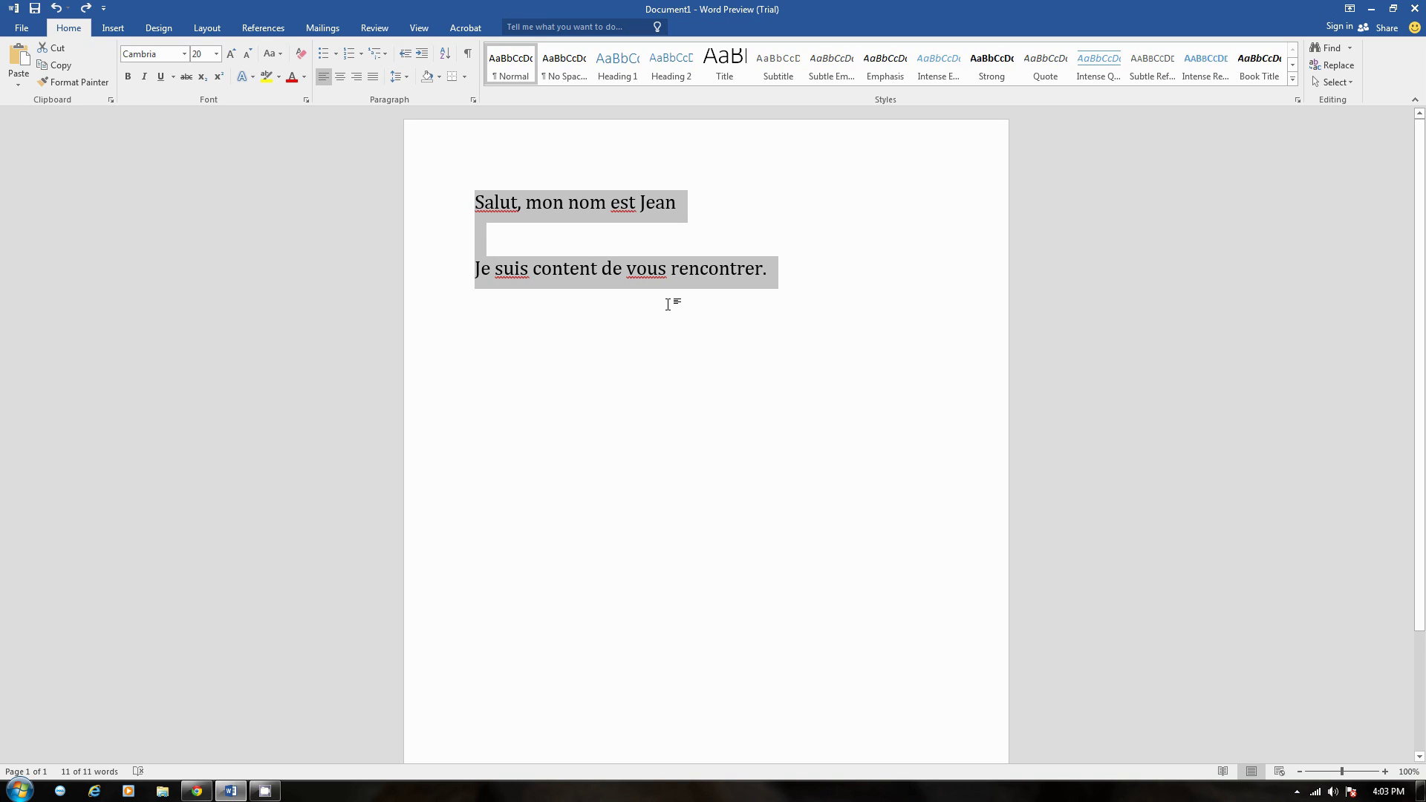
left_click(806, 273)
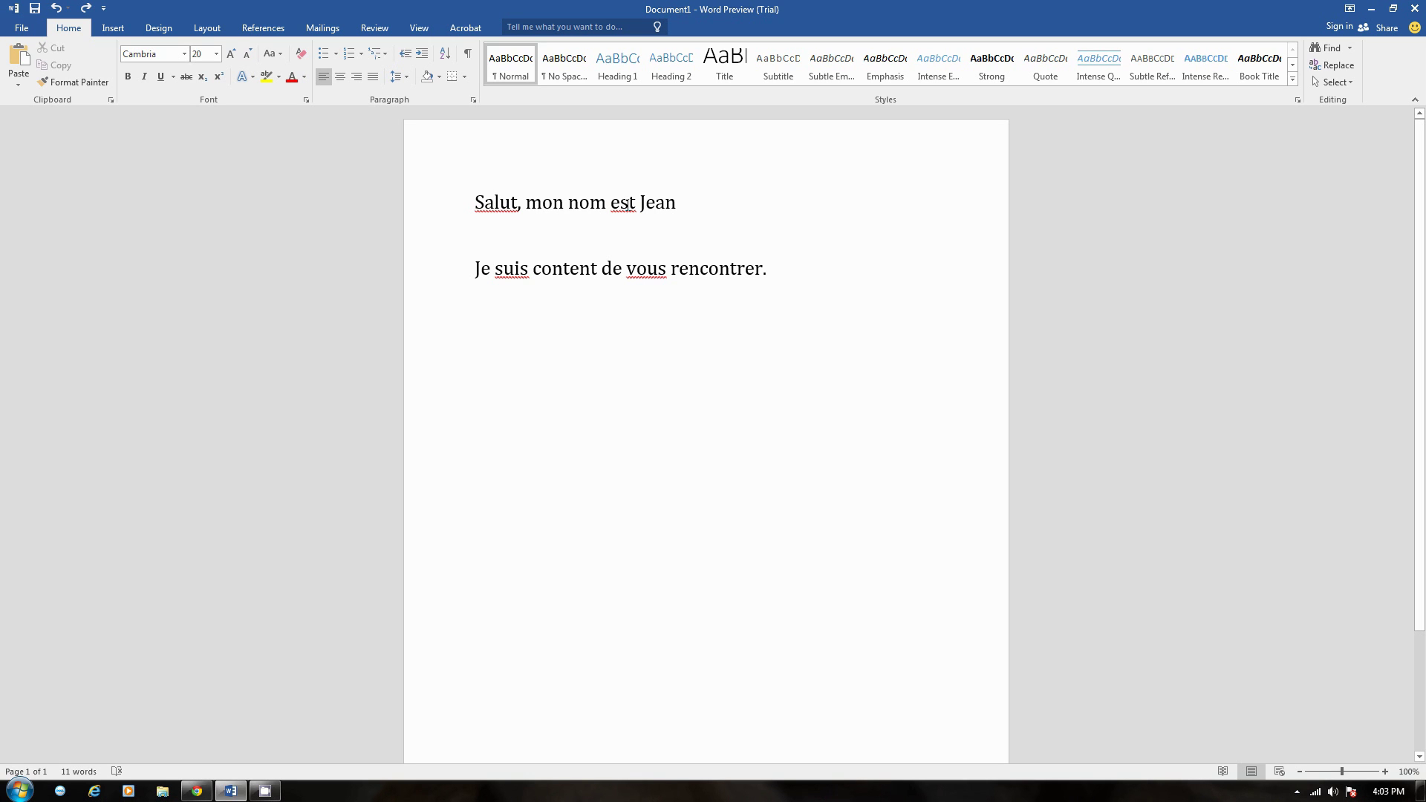
left_click(514, 267)
left_click_drag(777, 278, 363, 182)
left_click(803, 271)
left_click_drag(775, 274, 672, 272)
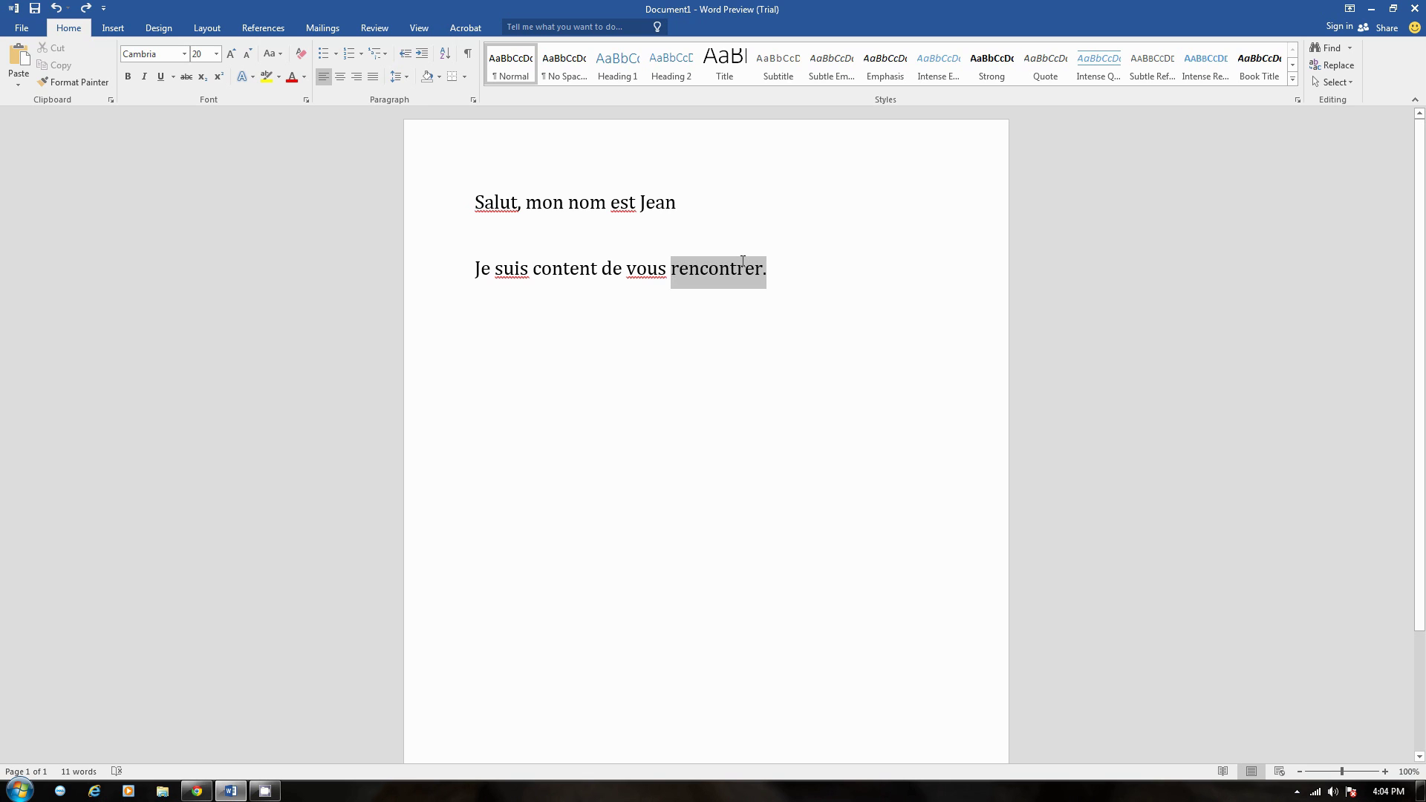
left_click(779, 280)
left_click_drag(779, 280, 372, 211)
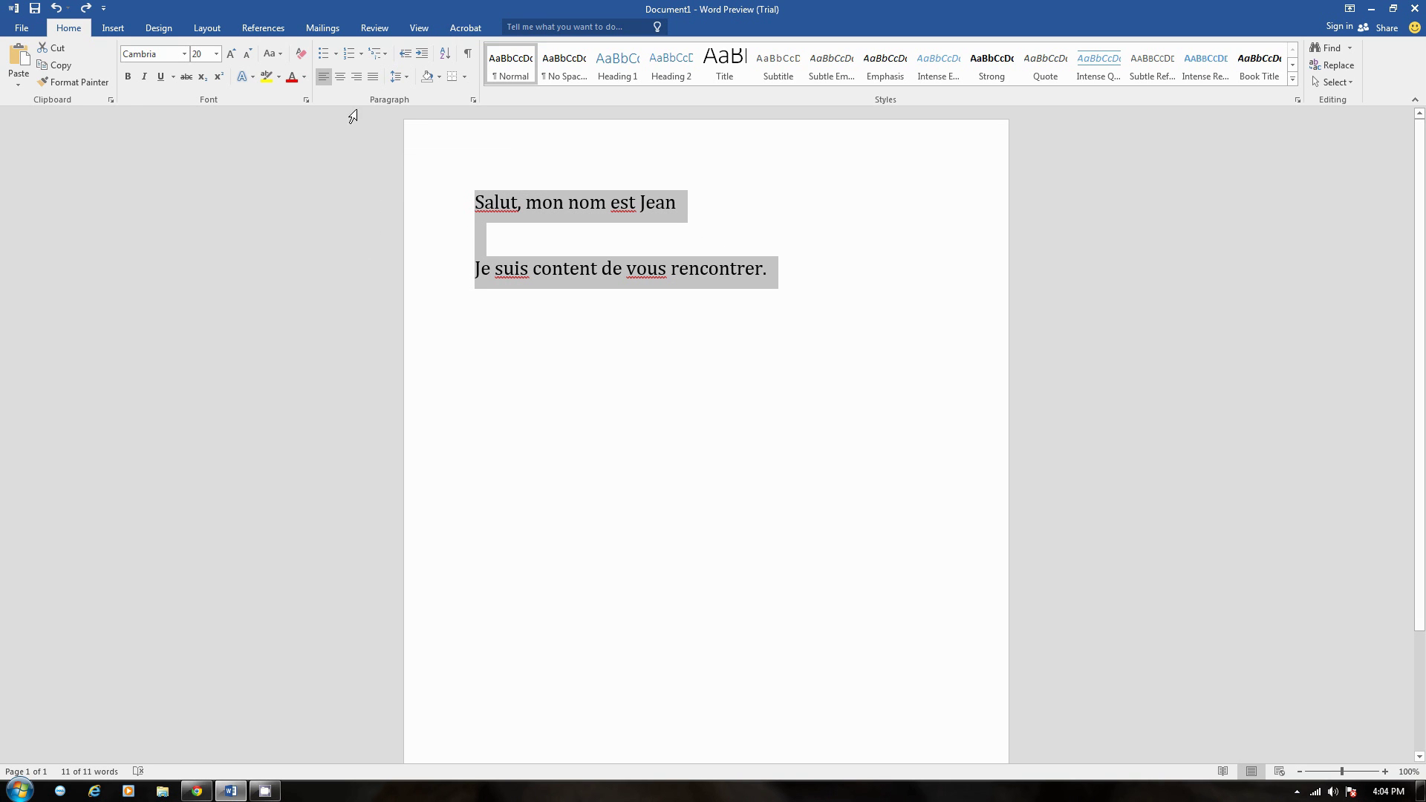
left_click(384, 32)
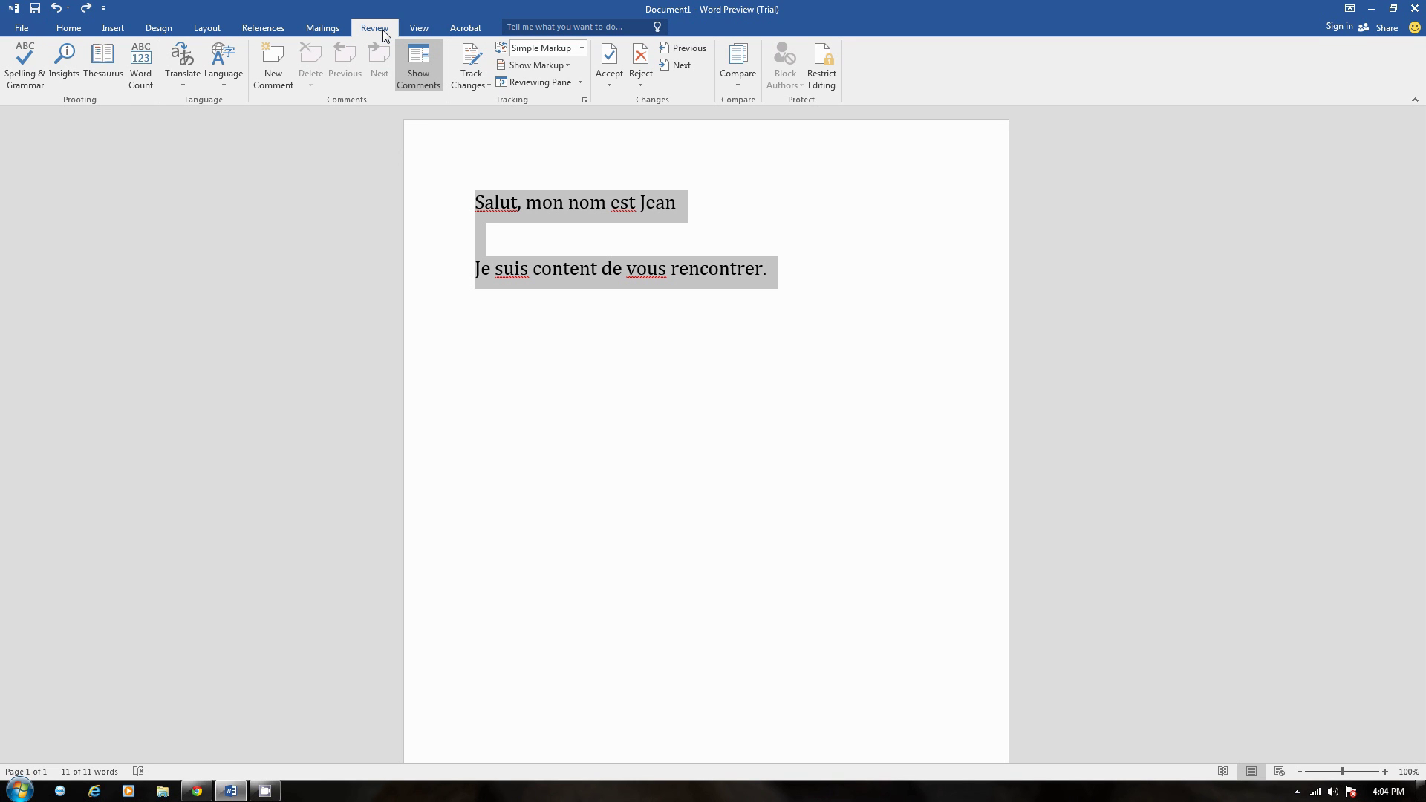
left_click(225, 80)
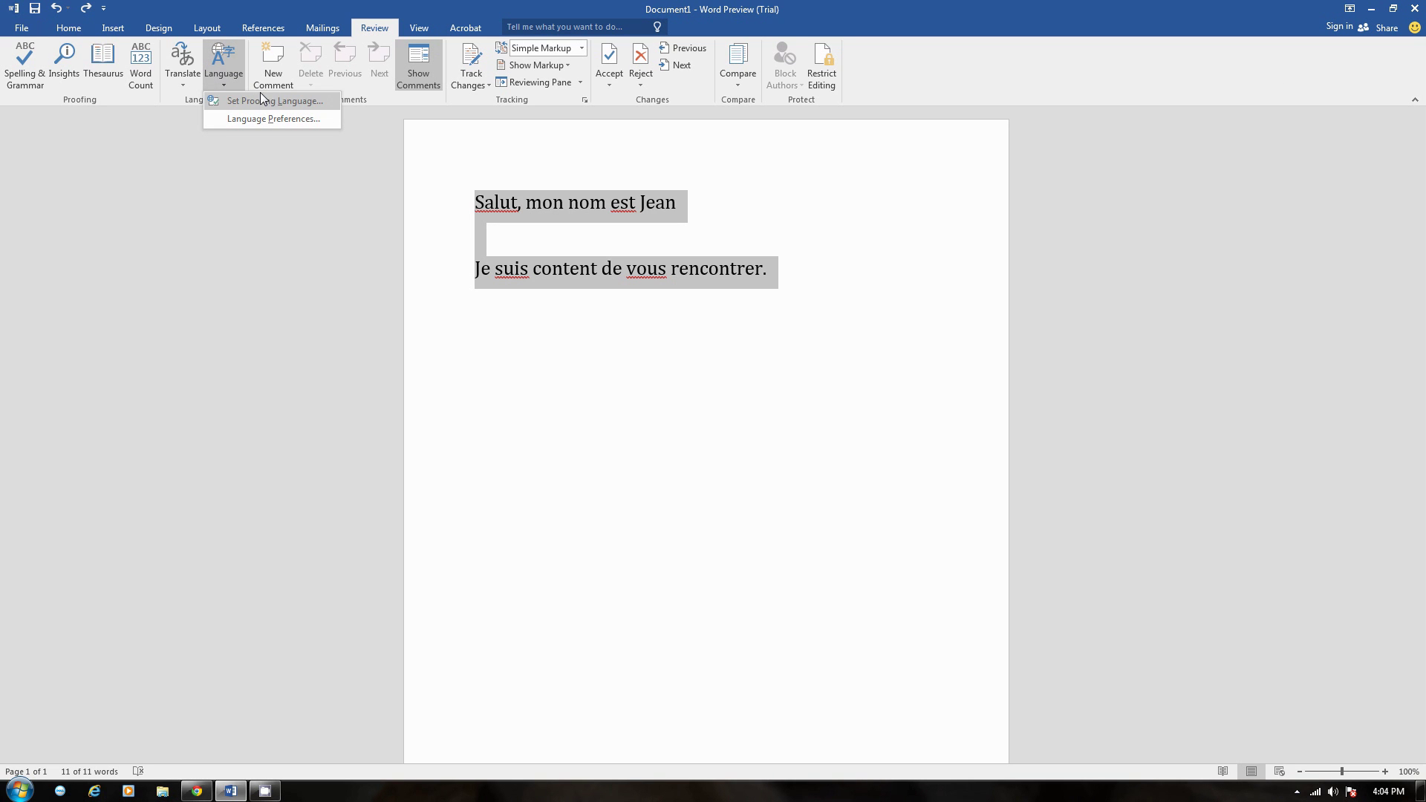
Step: Open the Set Proofing Language dialog and scroll its language list toward French (France)
left_click(305, 104)
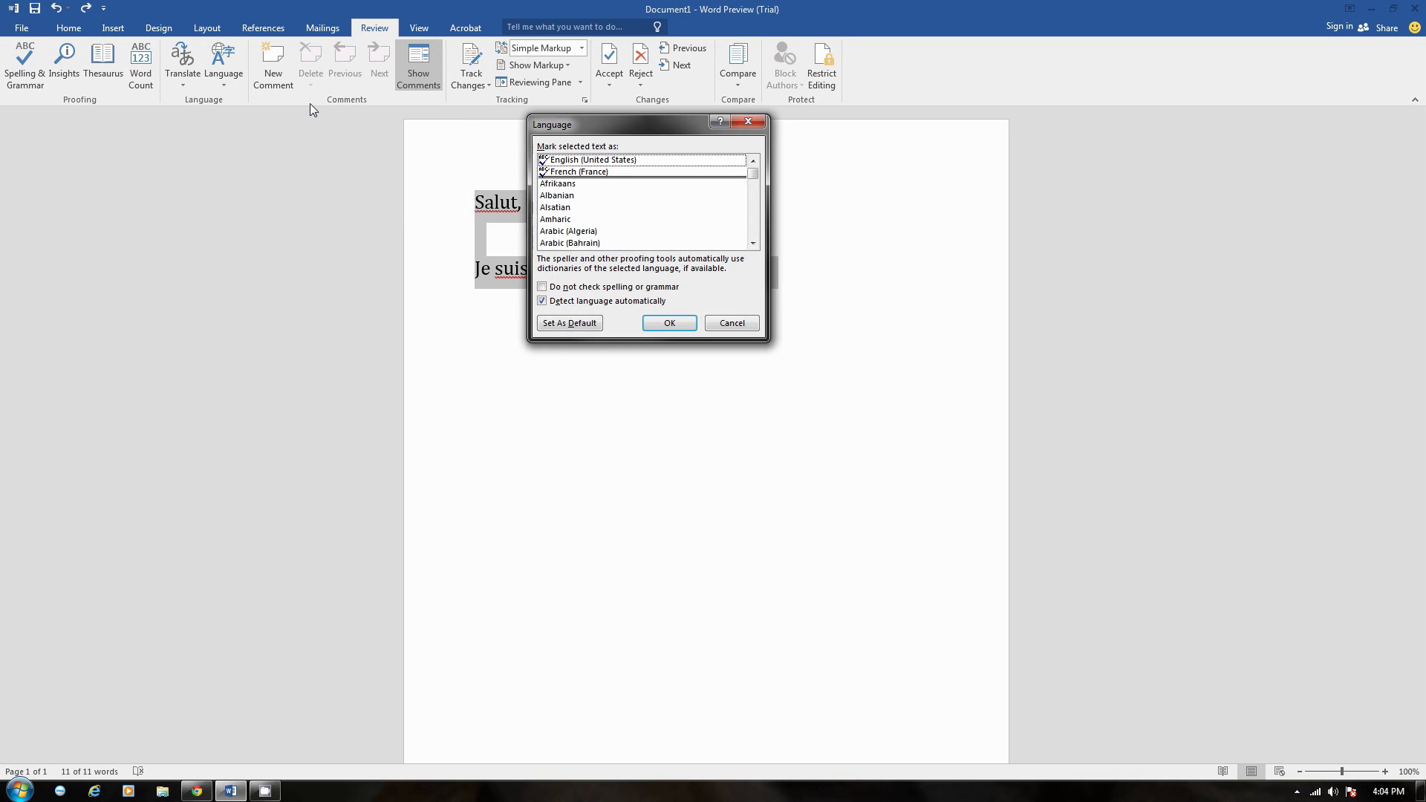
left_click_drag(563, 126, 516, 101)
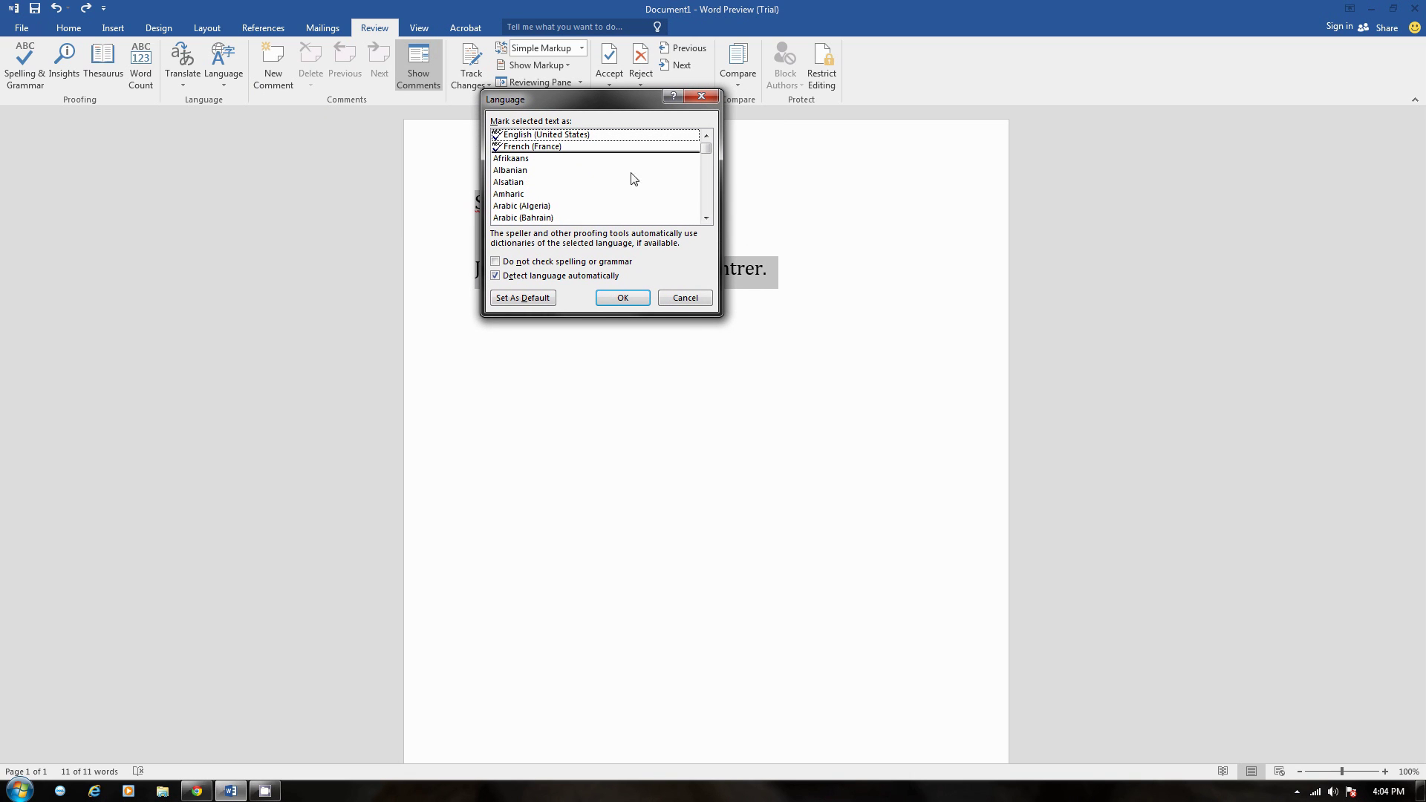
left_click(706, 218)
left_click(706, 217)
left_click(705, 218)
left_click(706, 217)
left_click_drag(708, 220, 707, 220)
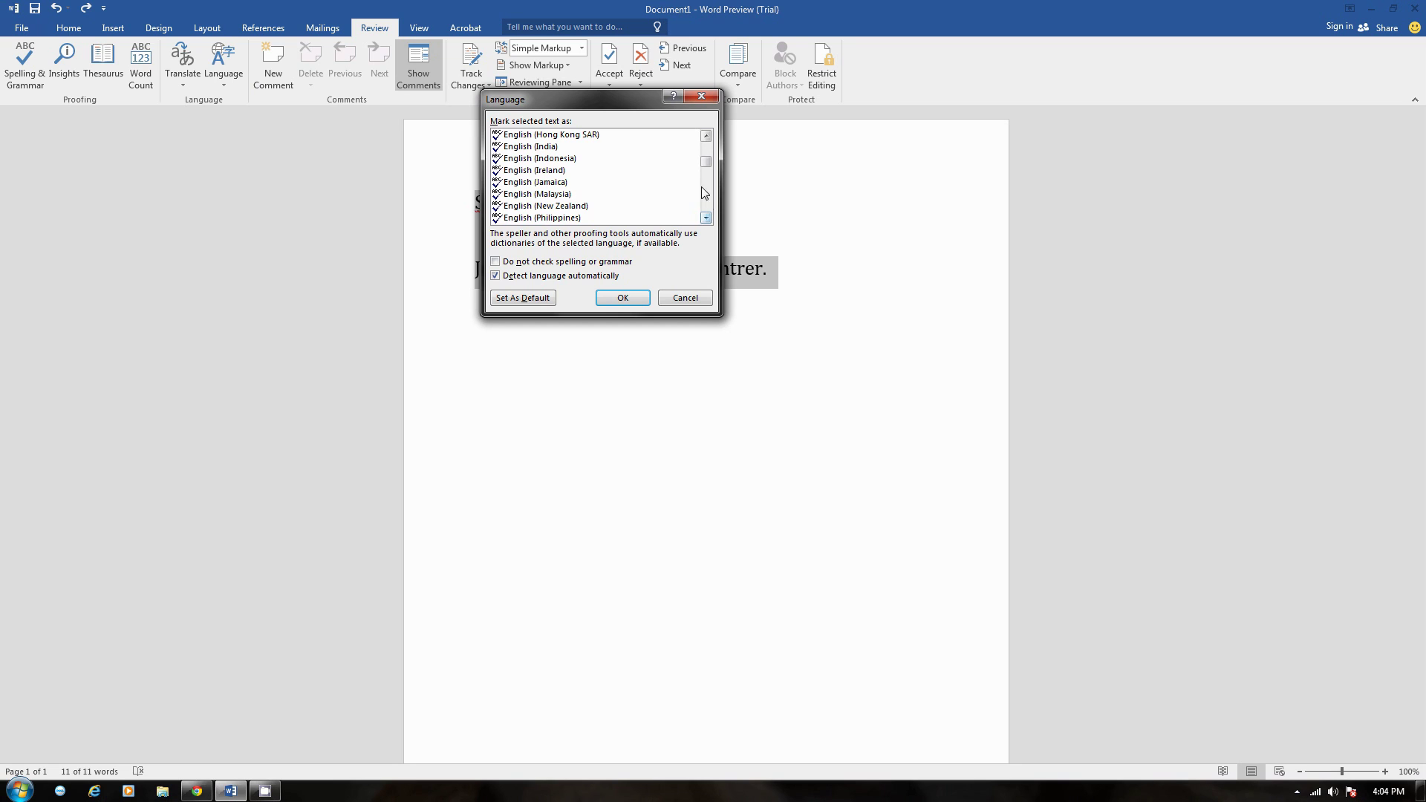
left_click_drag(707, 163, 709, 169)
left_click(706, 139)
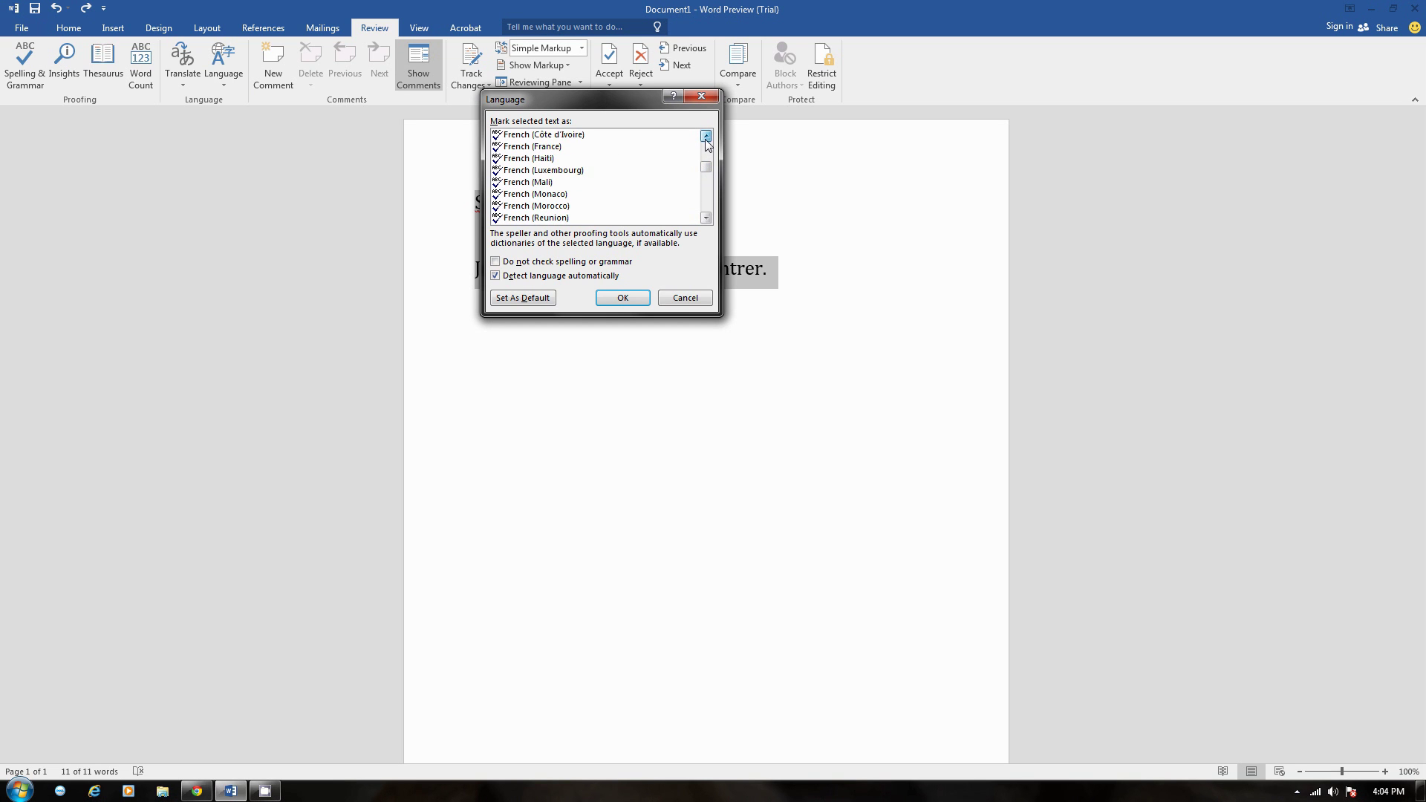
left_click(706, 140)
left_click(706, 140)
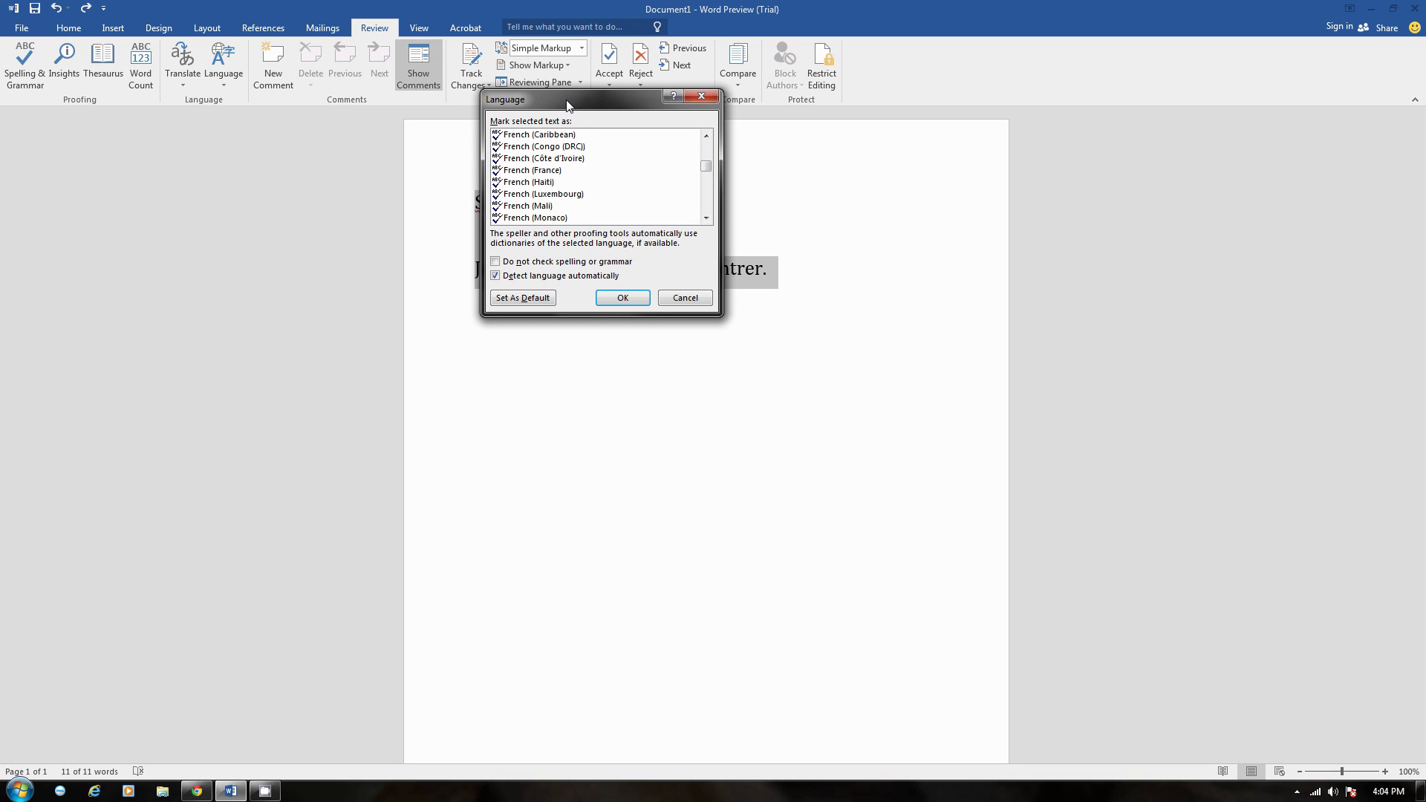
left_click_drag(564, 99, 561, 93)
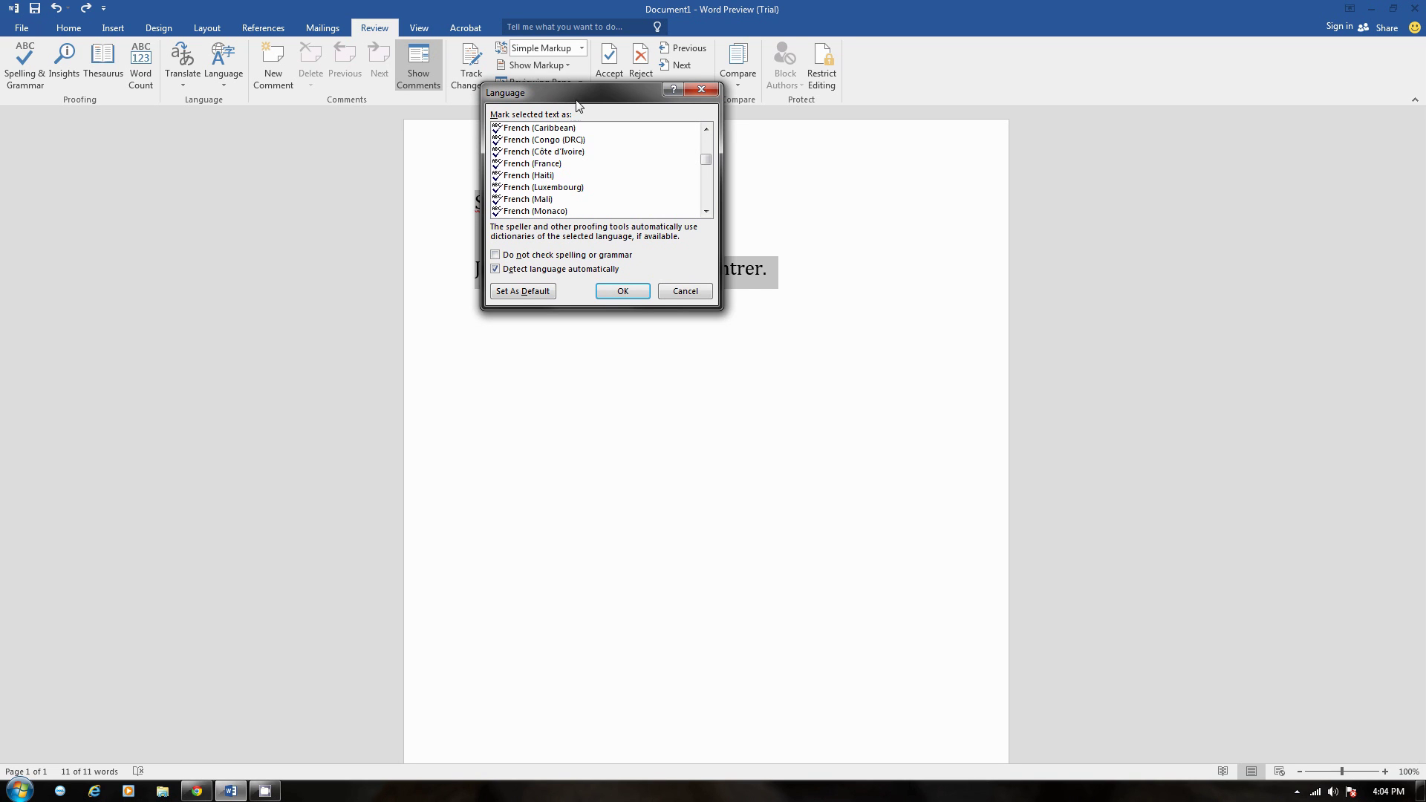
left_click_drag(592, 102, 613, 84)
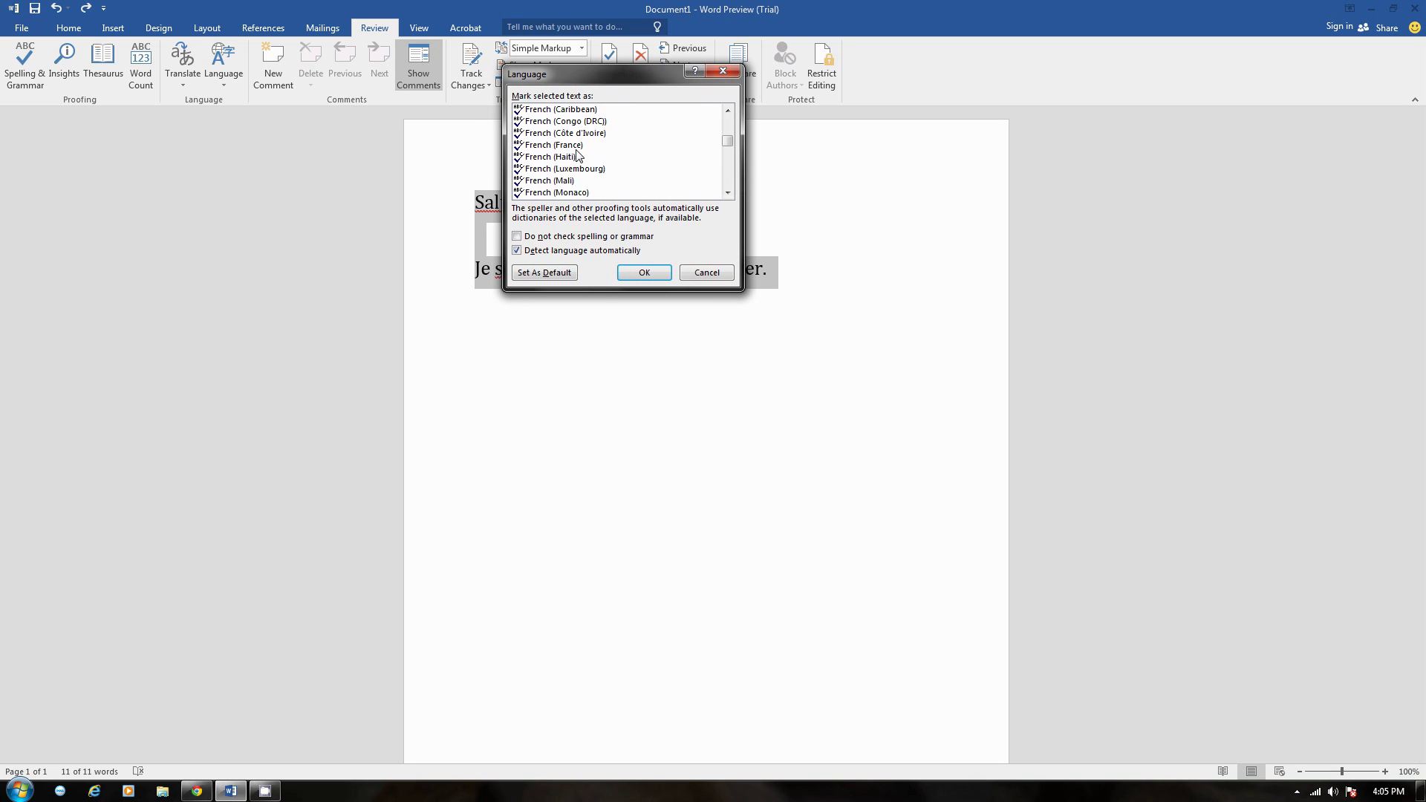
Step: Mark the selected text as French (France) and confirm with OK
left_click(565, 146)
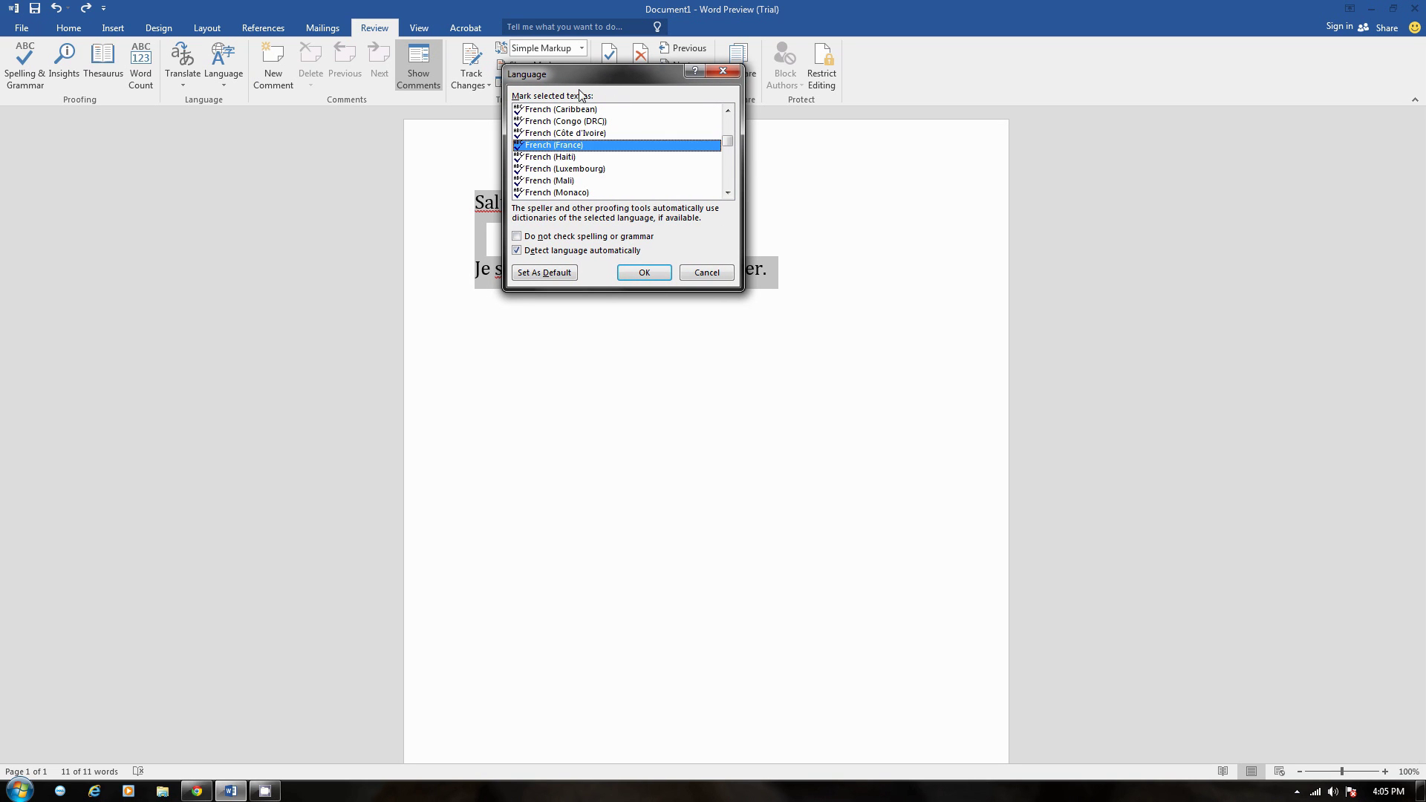
left_click_drag(580, 88, 618, 188)
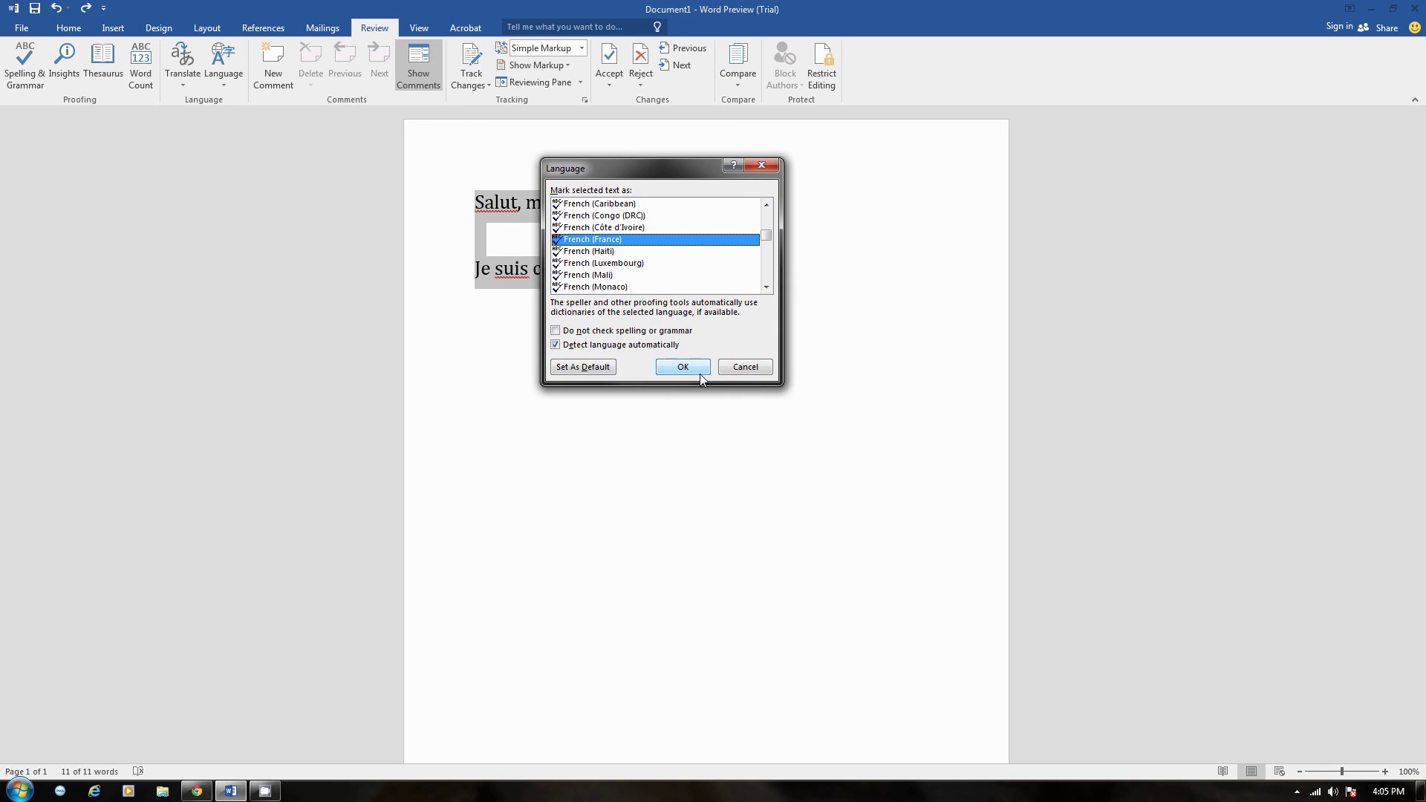
left_click_drag(666, 169, 657, 377)
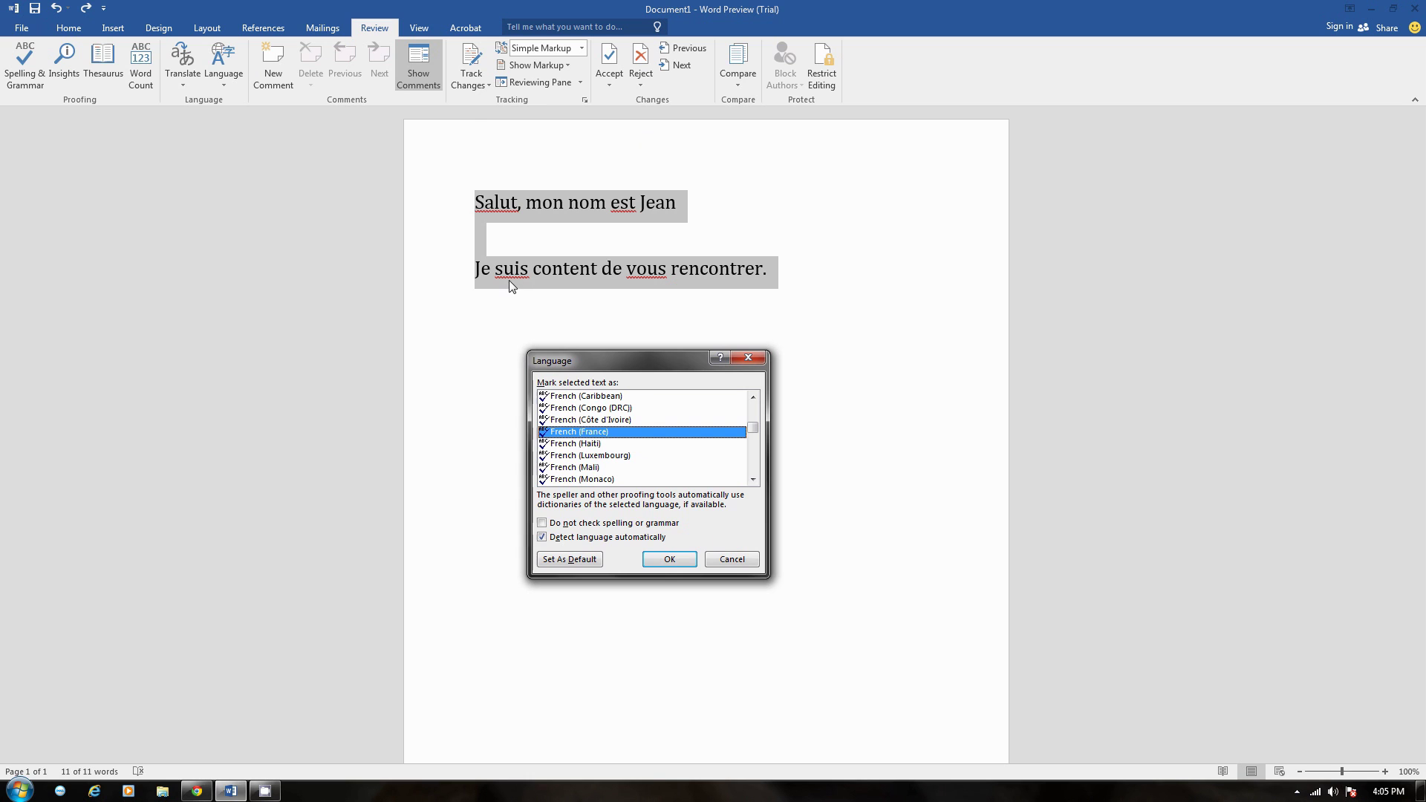
left_click(672, 558)
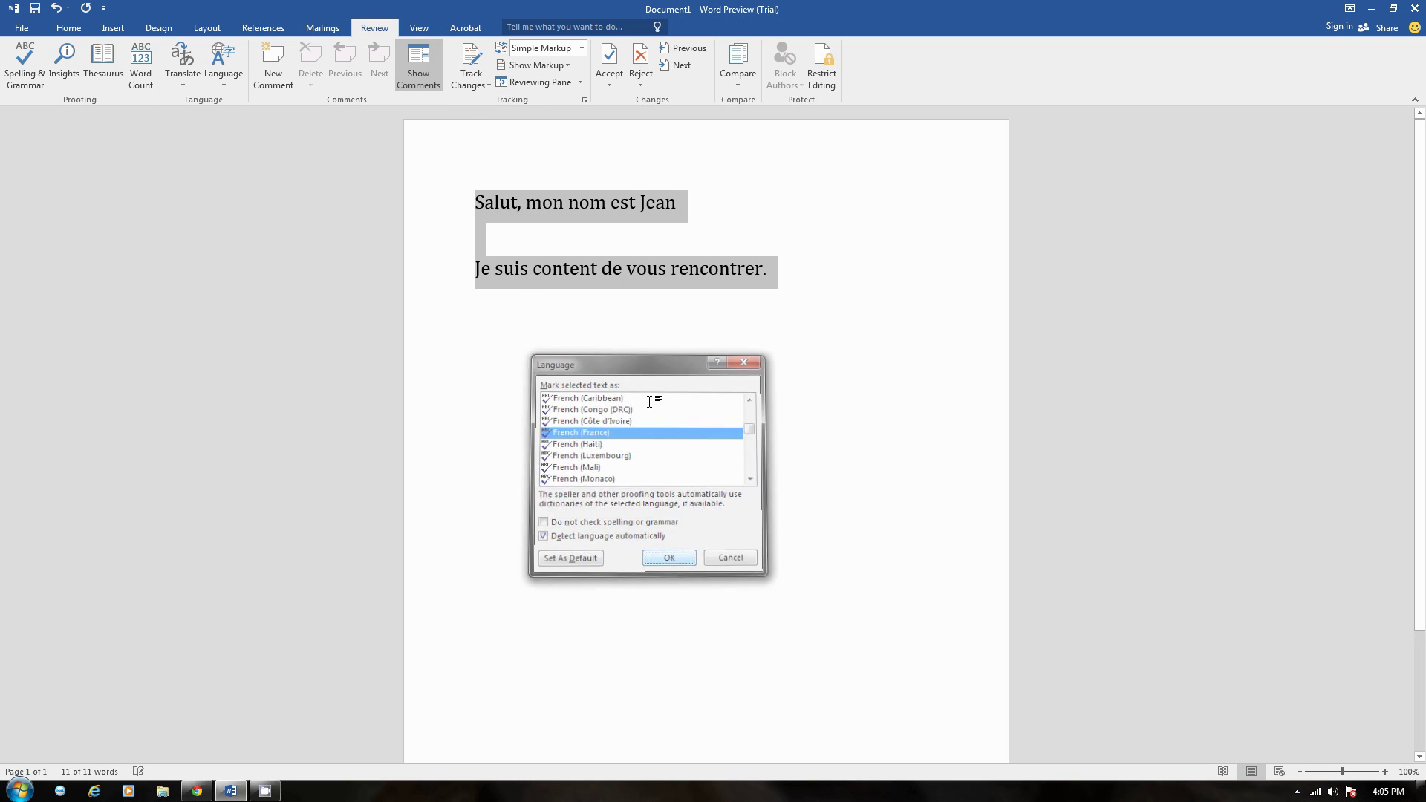
Step: Check that the underlines are gone, then reselect both French lines and reopen Set Proofing Language
left_click(648, 269)
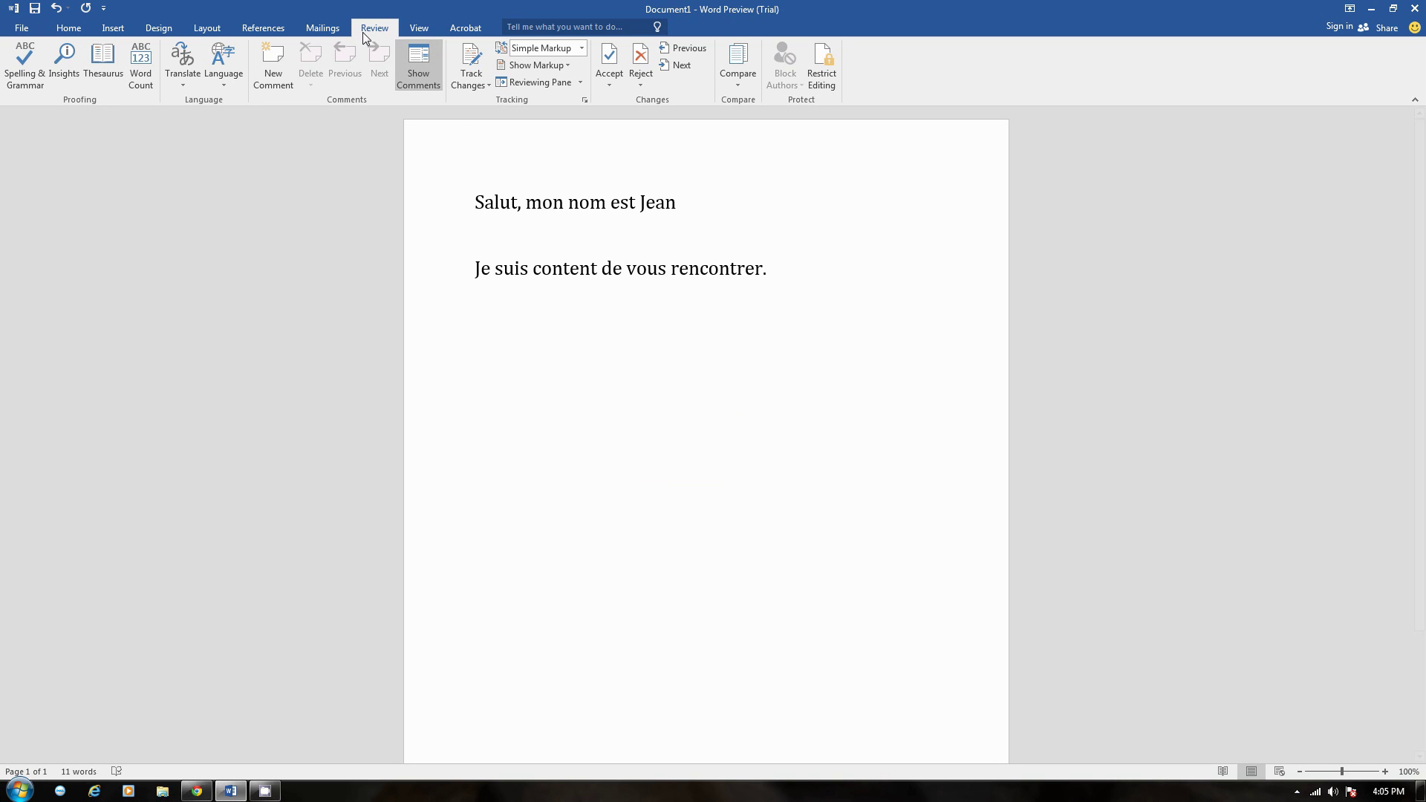
left_click_drag(787, 286, 453, 141)
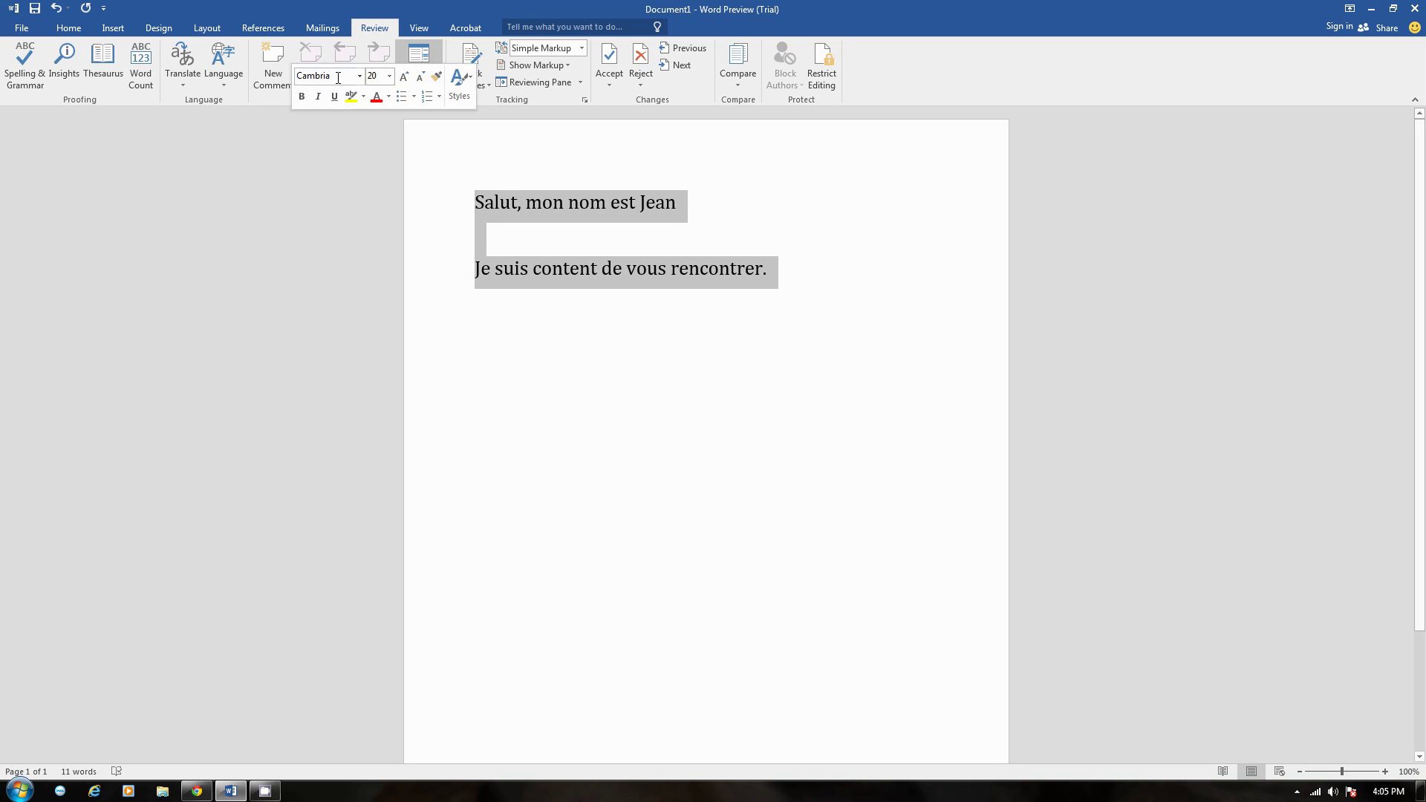
left_click(230, 82)
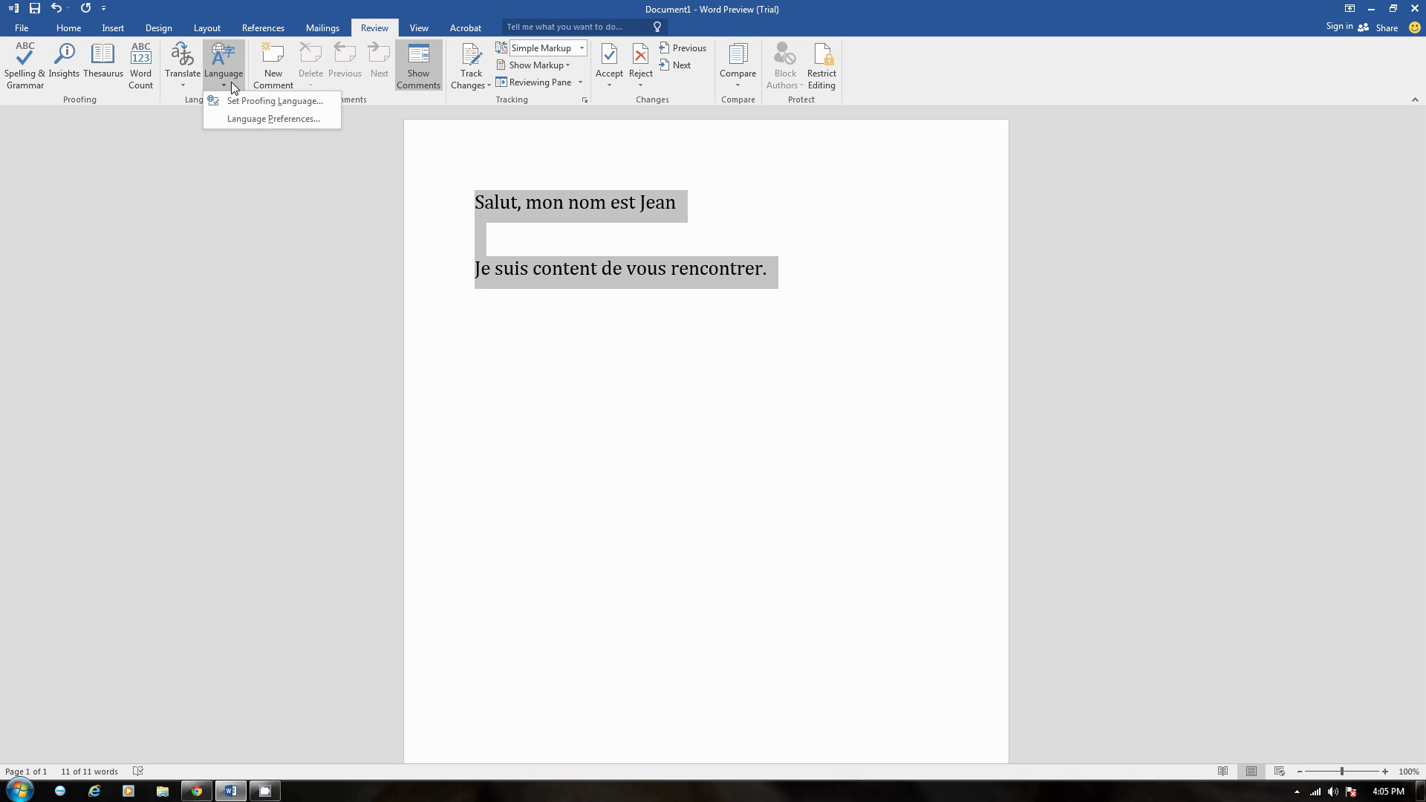
left_click(248, 121)
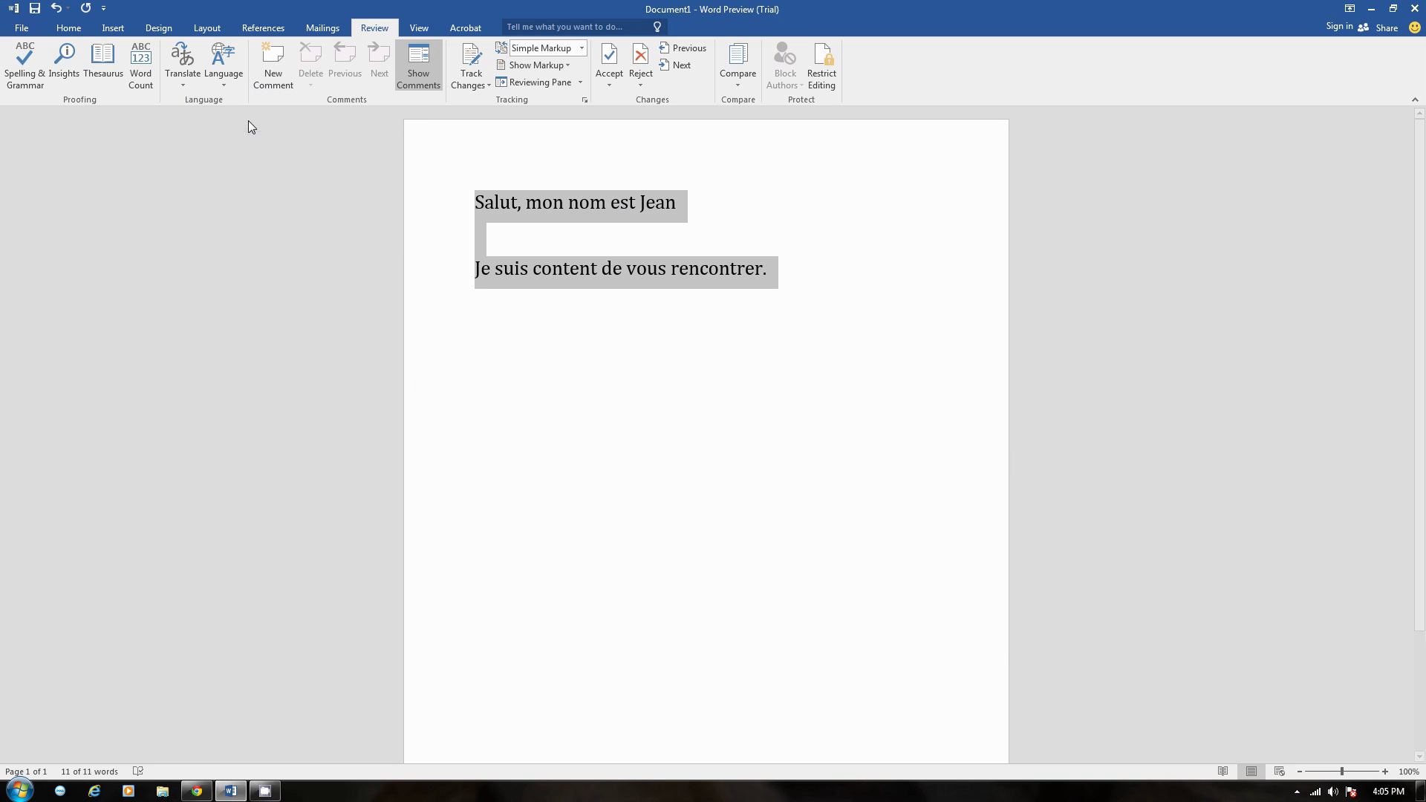
key("Escape")
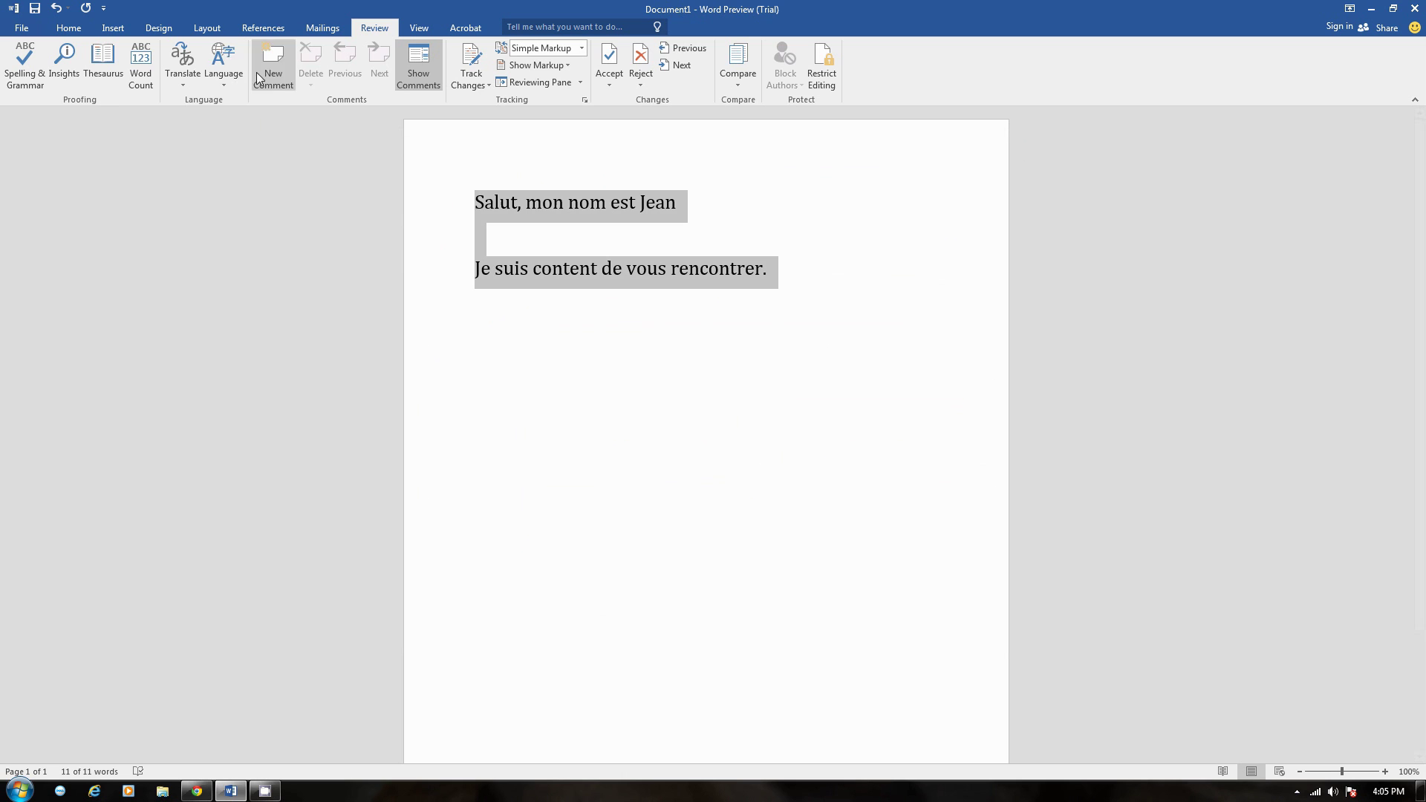
left_click(219, 86)
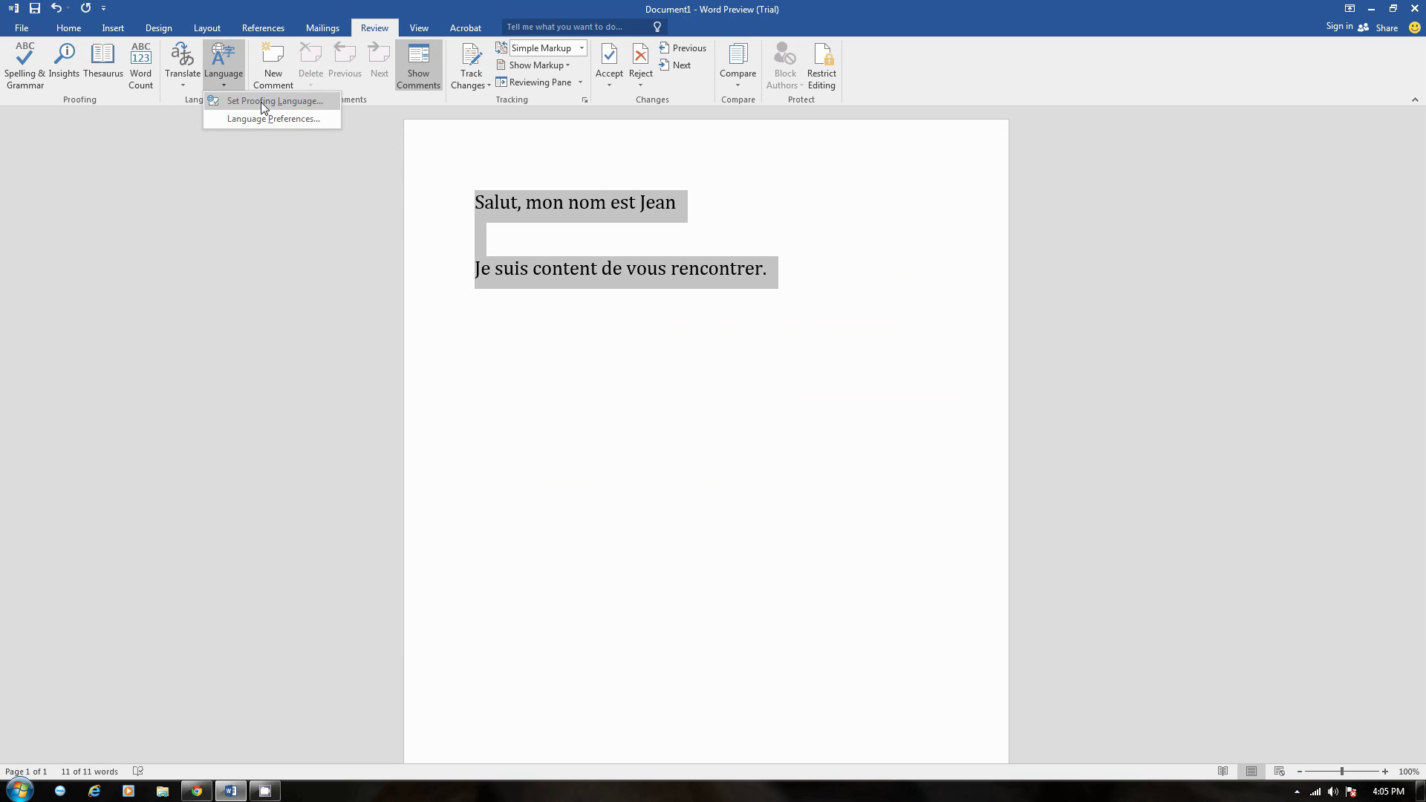
left_click(261, 101)
Step: Close the Language dialog and reopen Set Proofing Language
left_click_drag(600, 360, 512, 280)
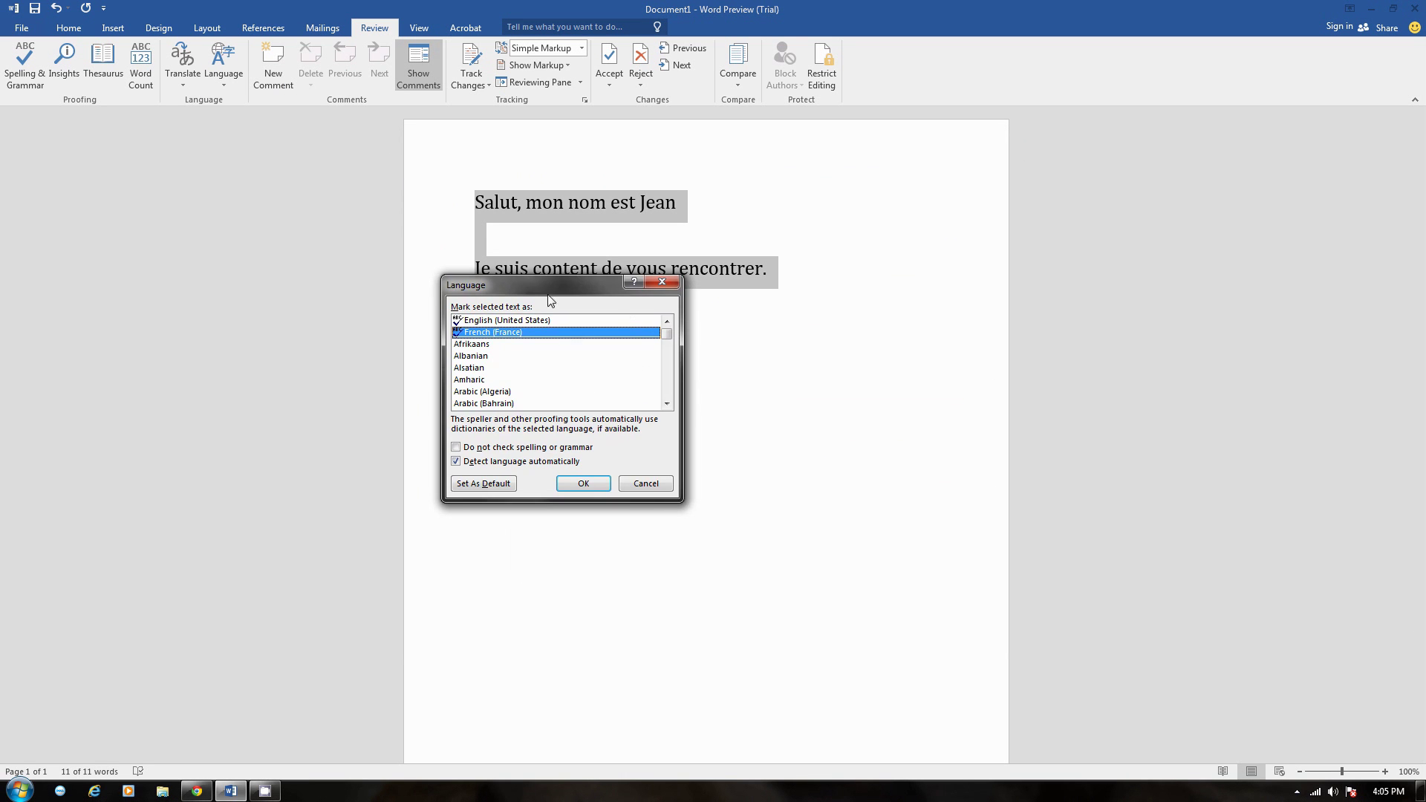
left_click(661, 281)
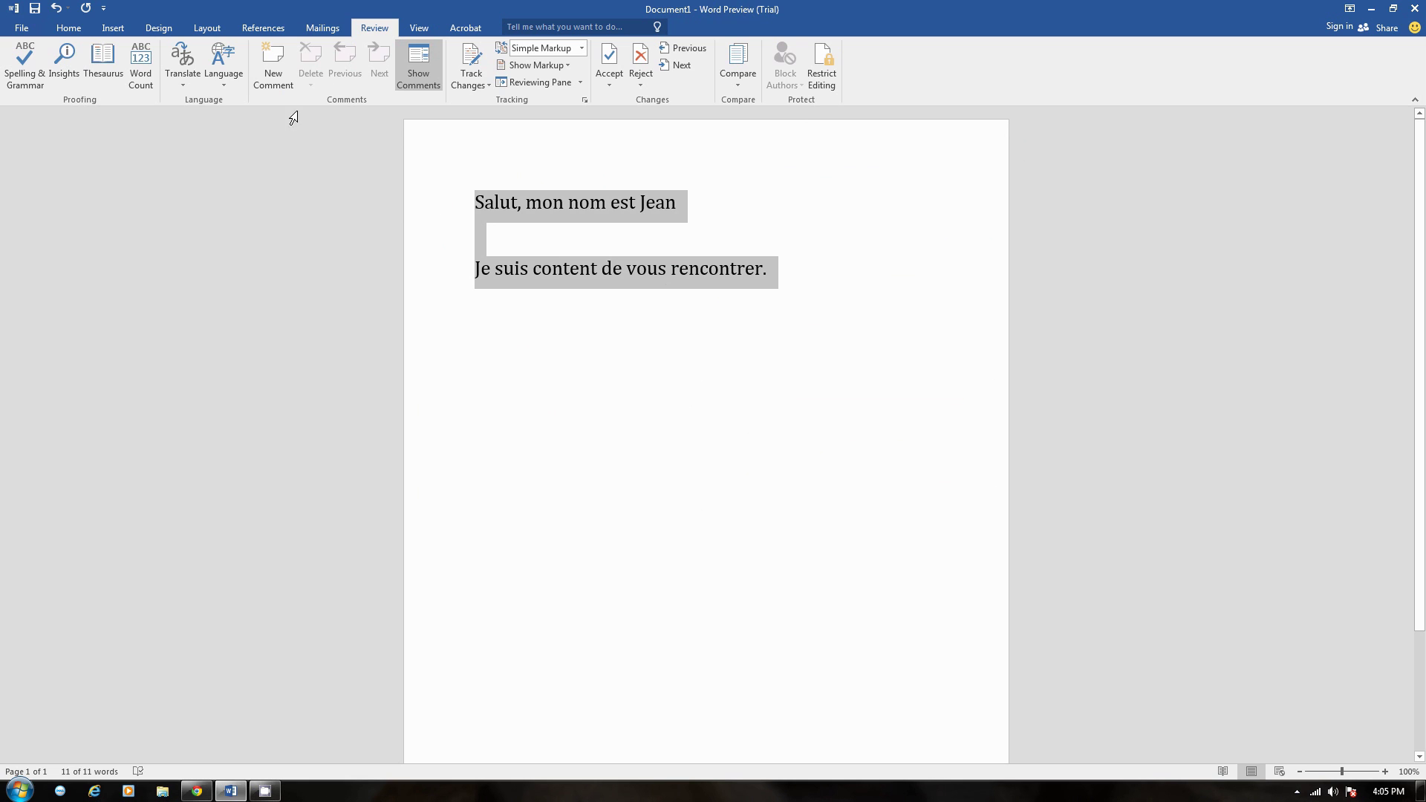
left_click(228, 79)
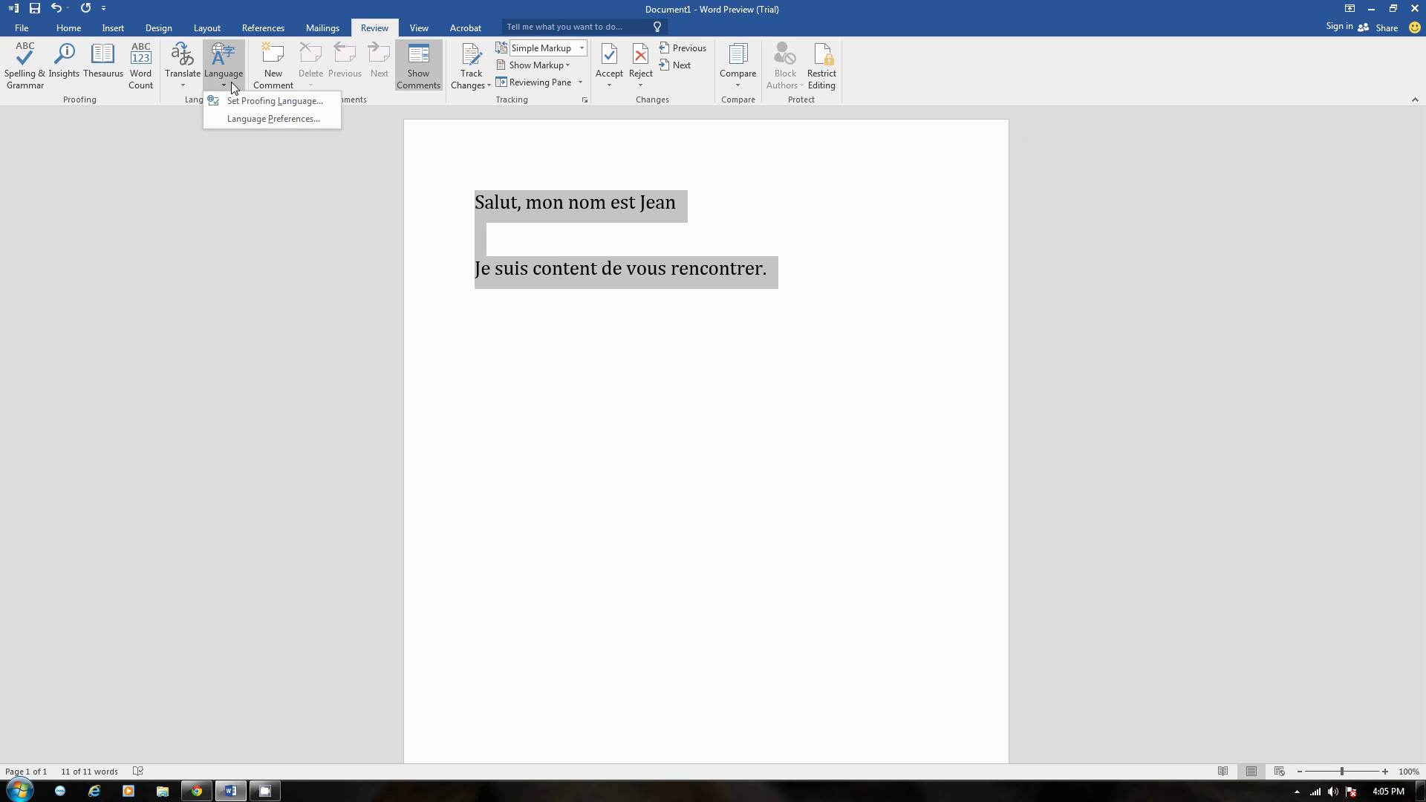
left_click(313, 107)
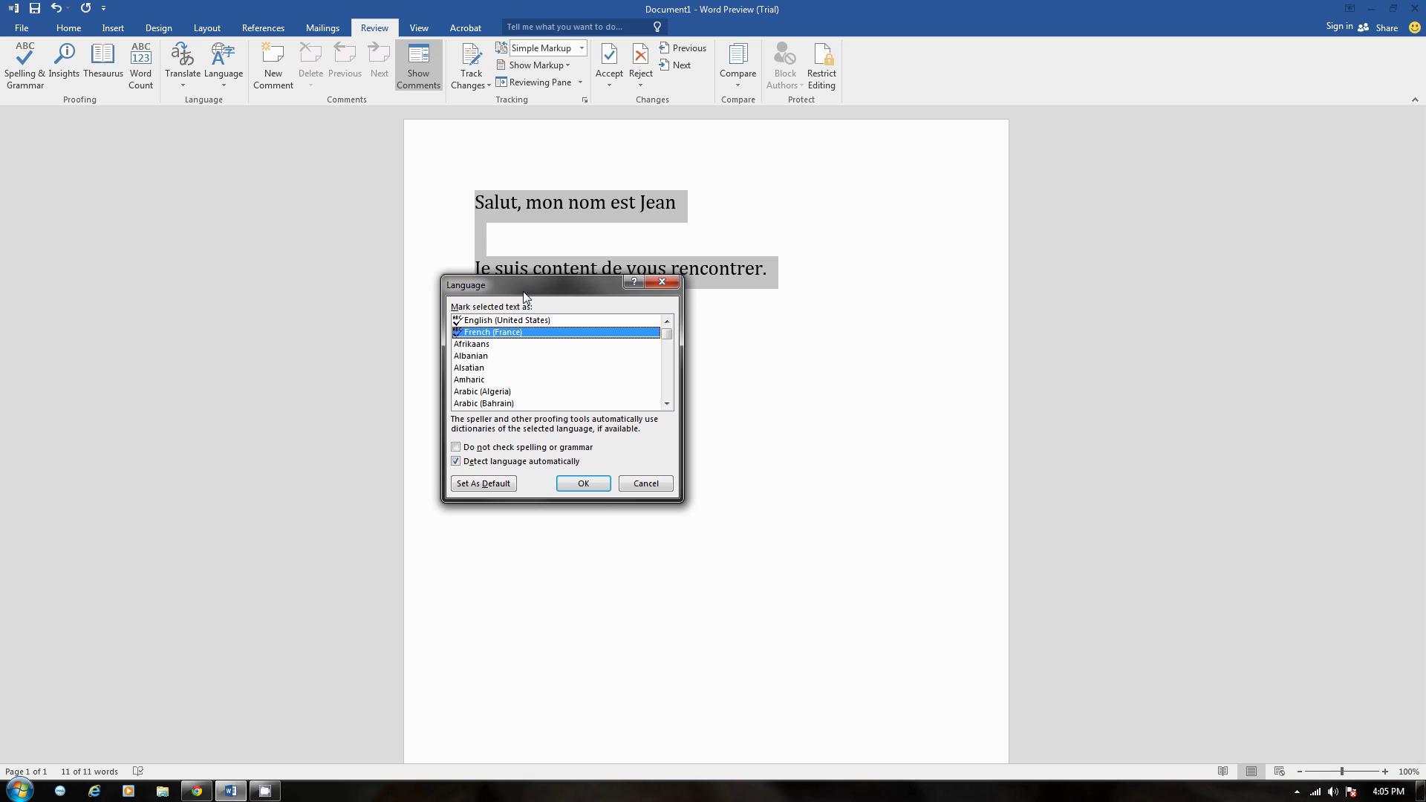
Step: Move the Language dialog to reveal the French text, then cancel it without changes
left_click_drag(524, 294, 500, 216)
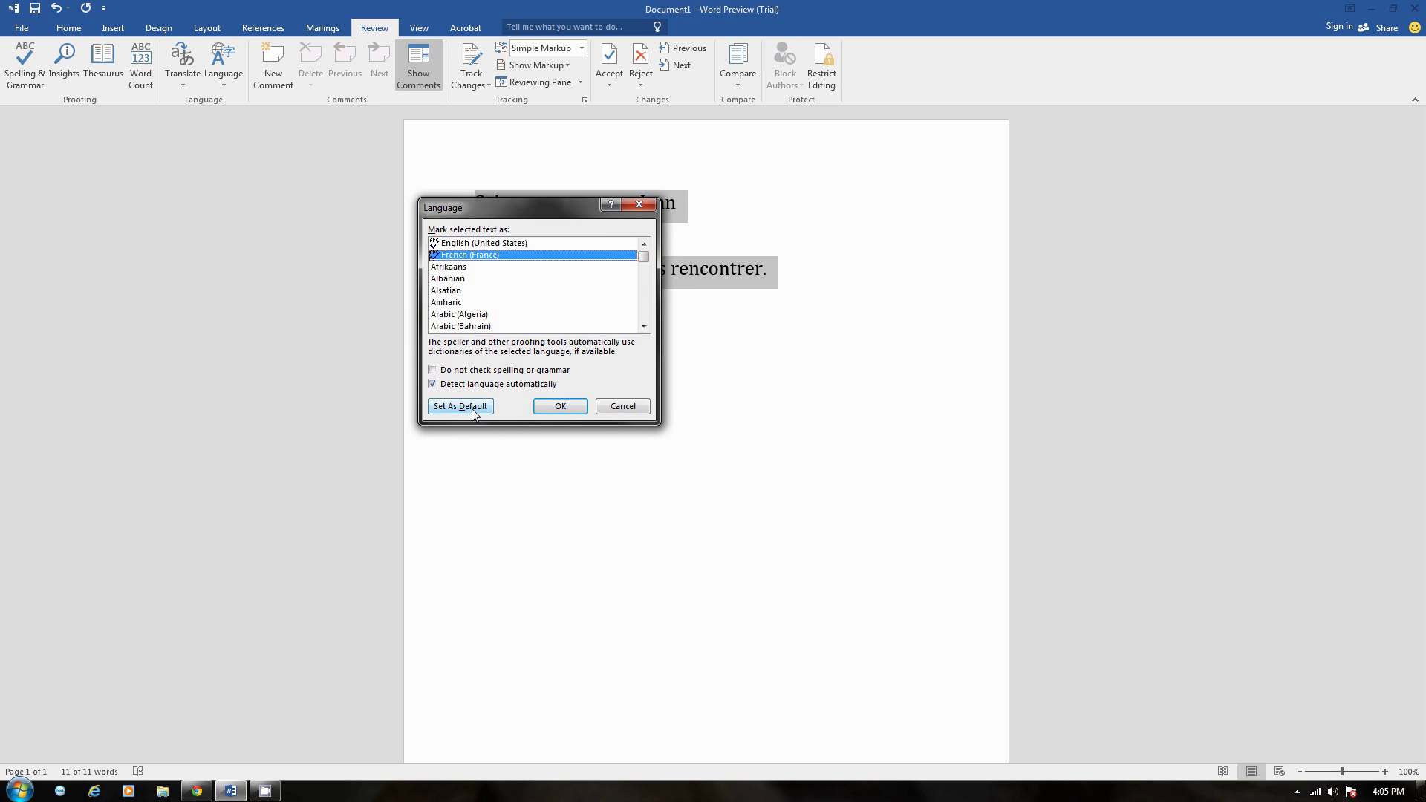
left_click_drag(511, 203, 523, 144)
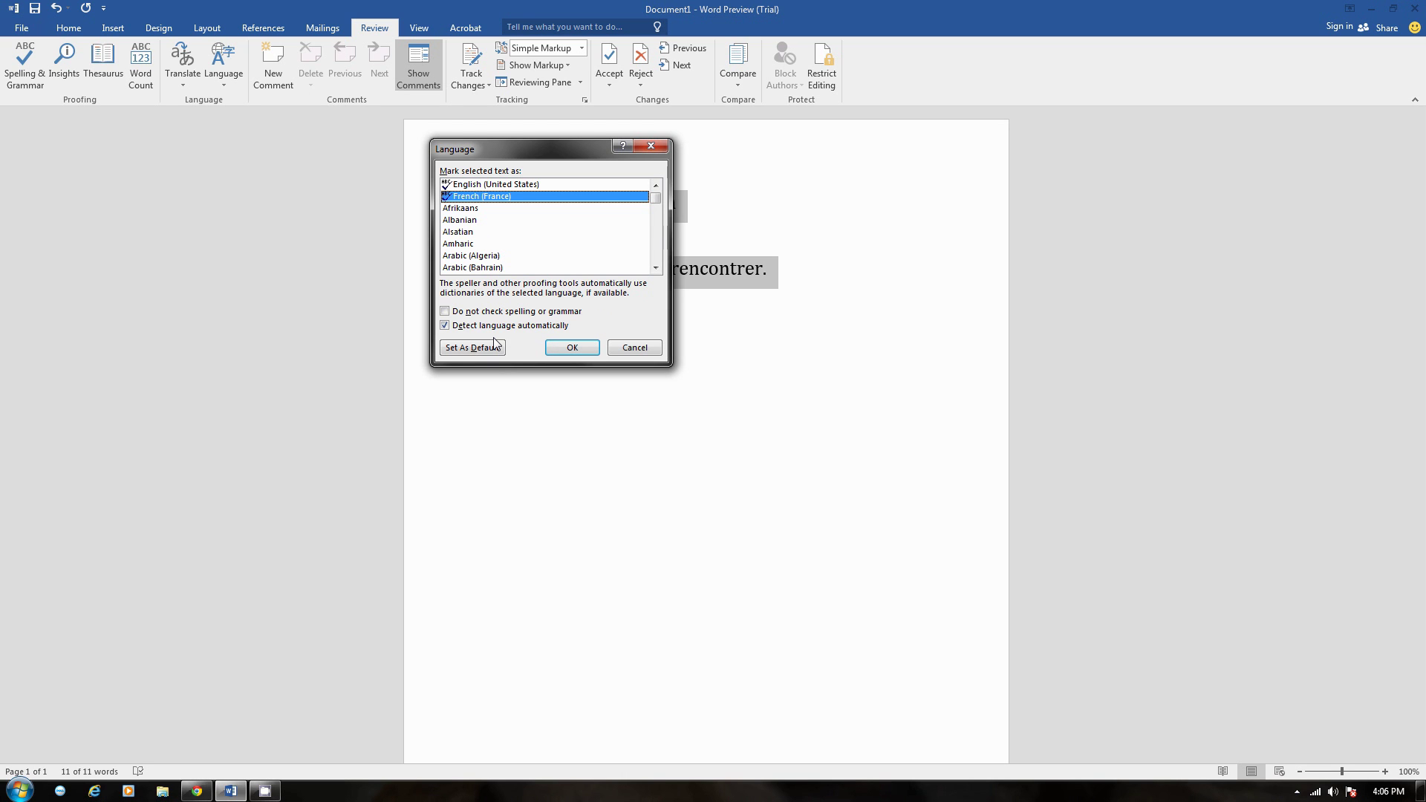
left_click_drag(526, 150, 618, 369)
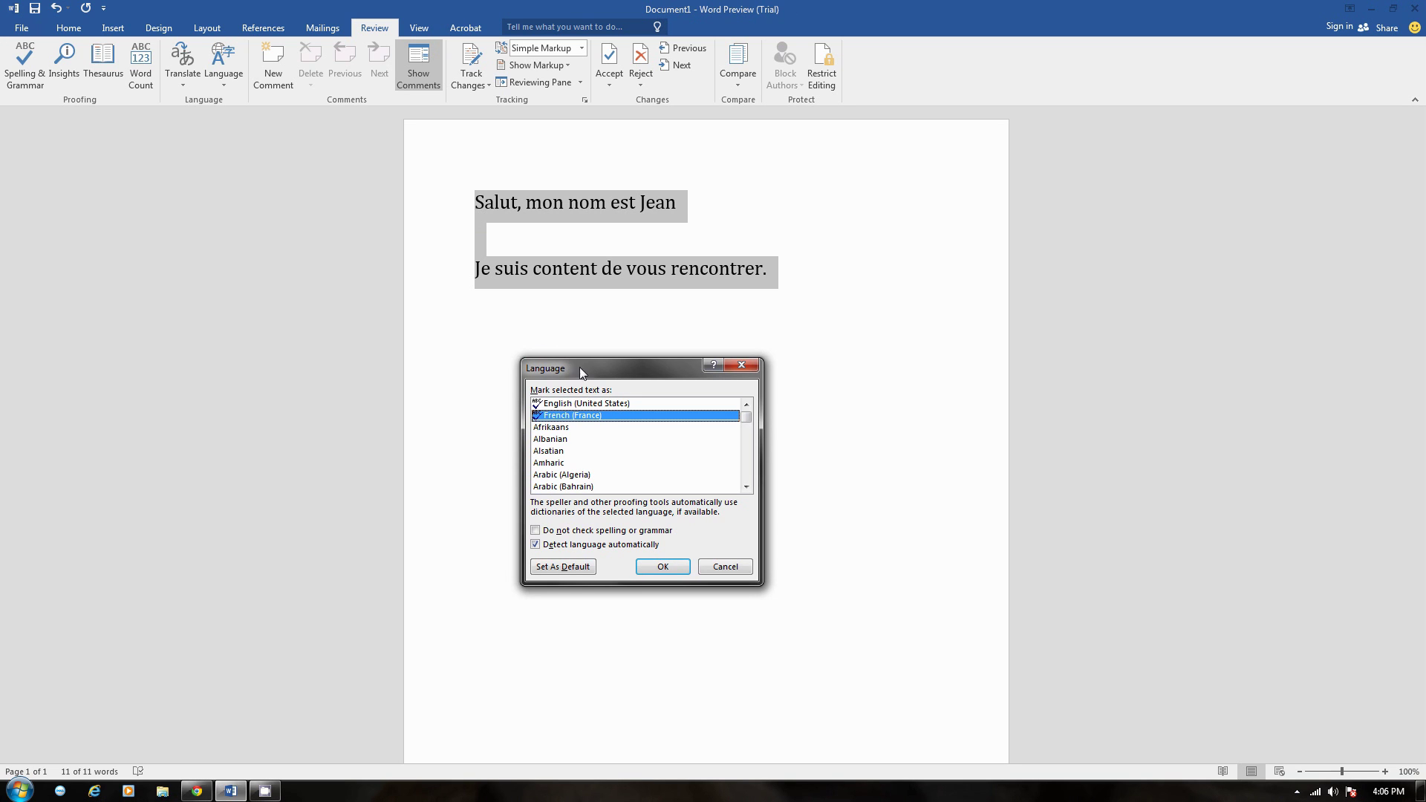
left_click_drag(578, 371, 568, 266)
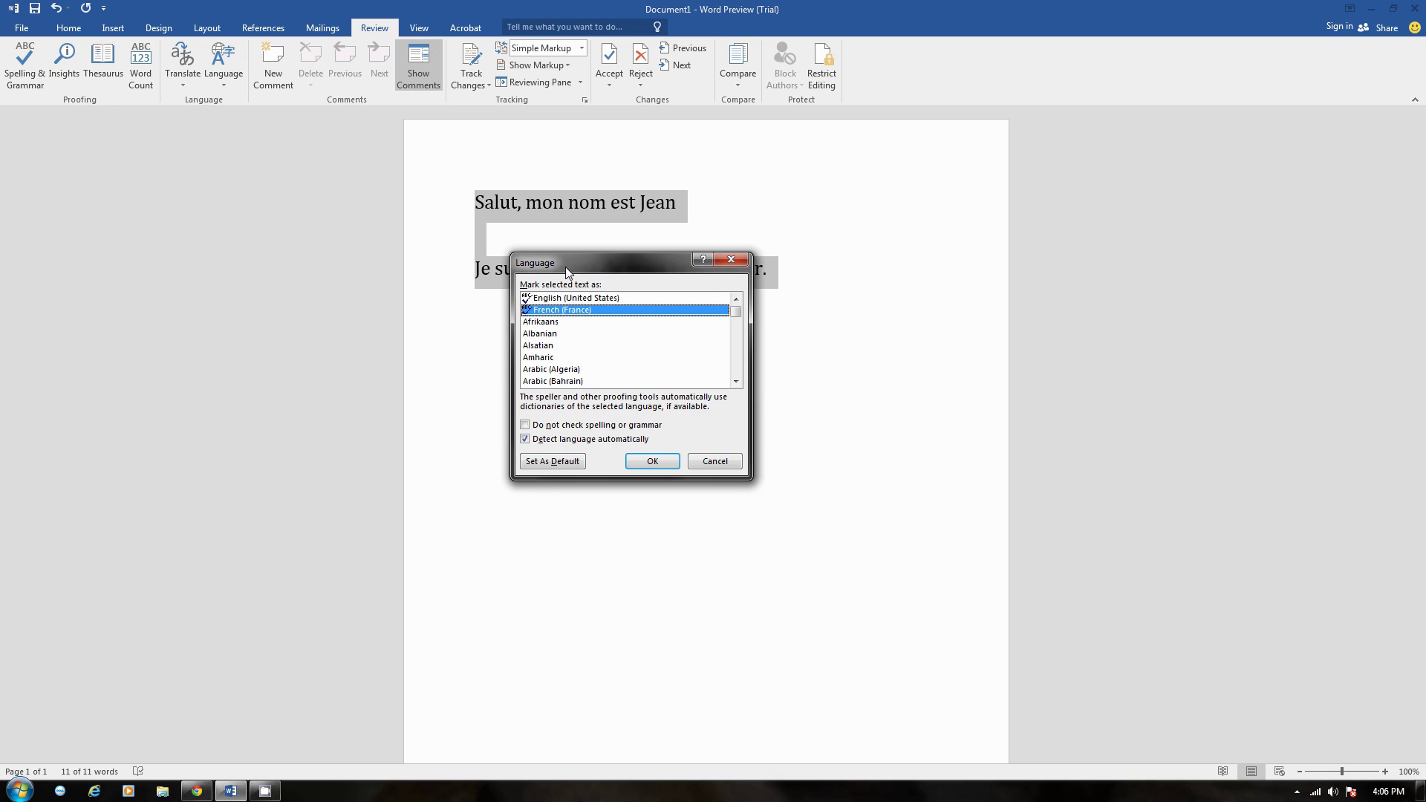
left_click_drag(562, 271, 526, 265)
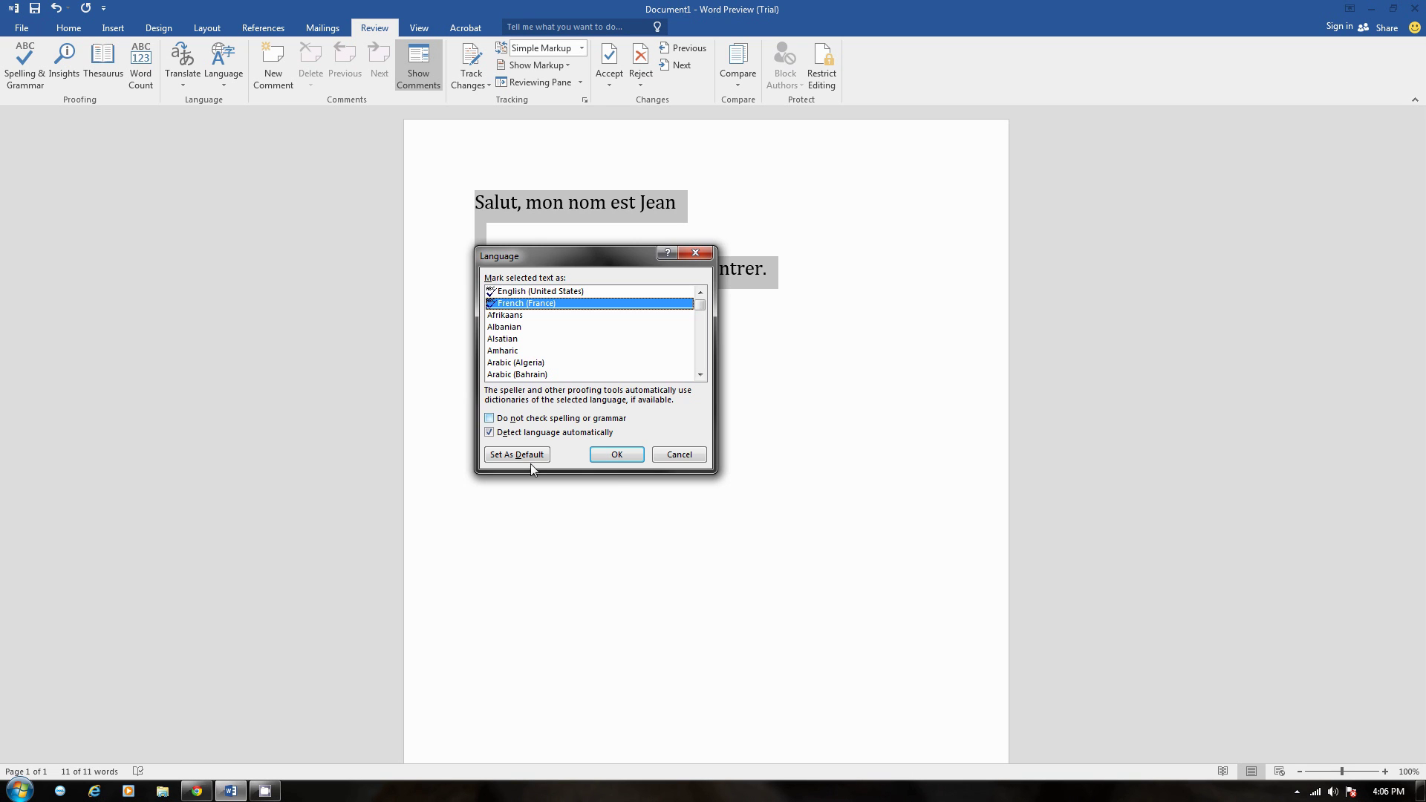
left_click(672, 456)
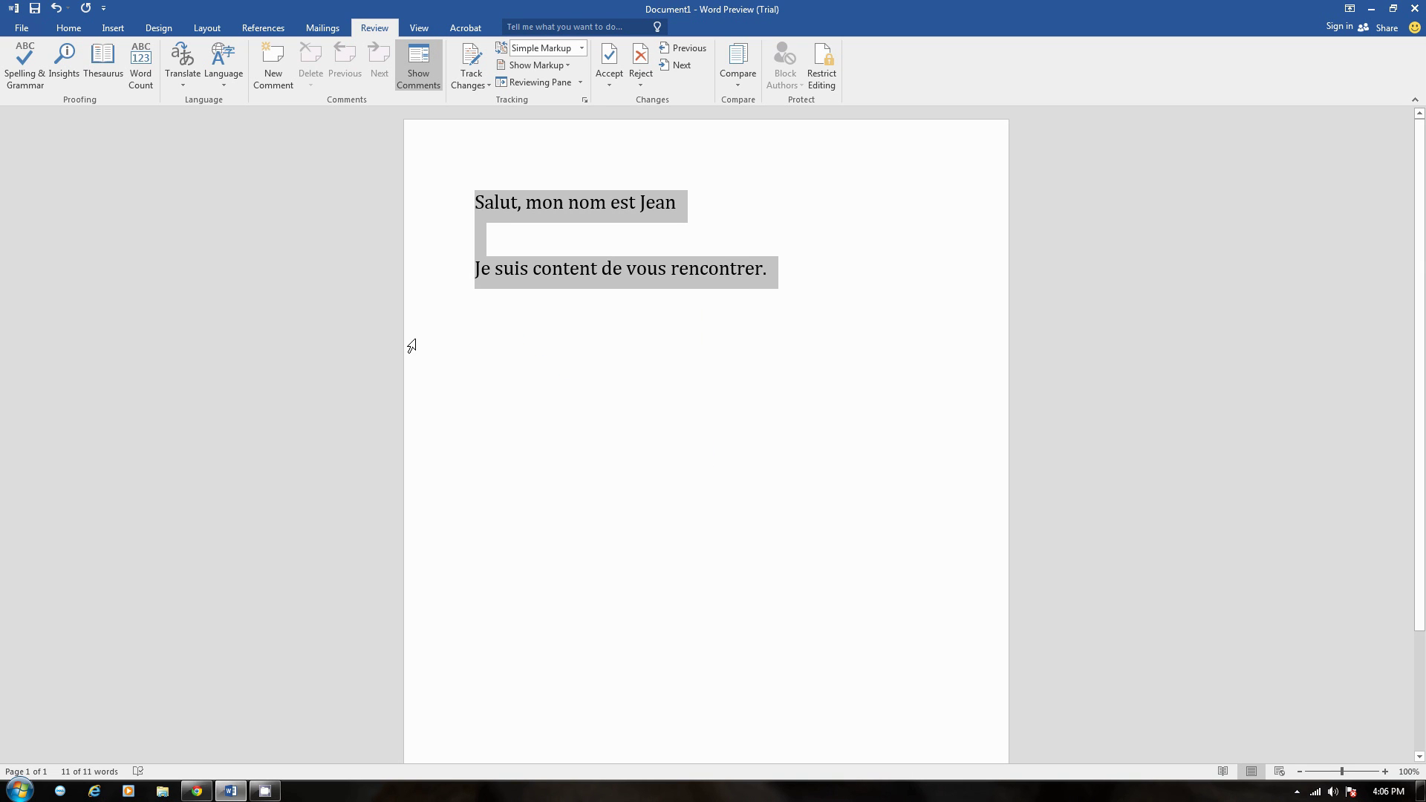
Step: Reselect both French sentences and open the Language options list
left_click(753, 296)
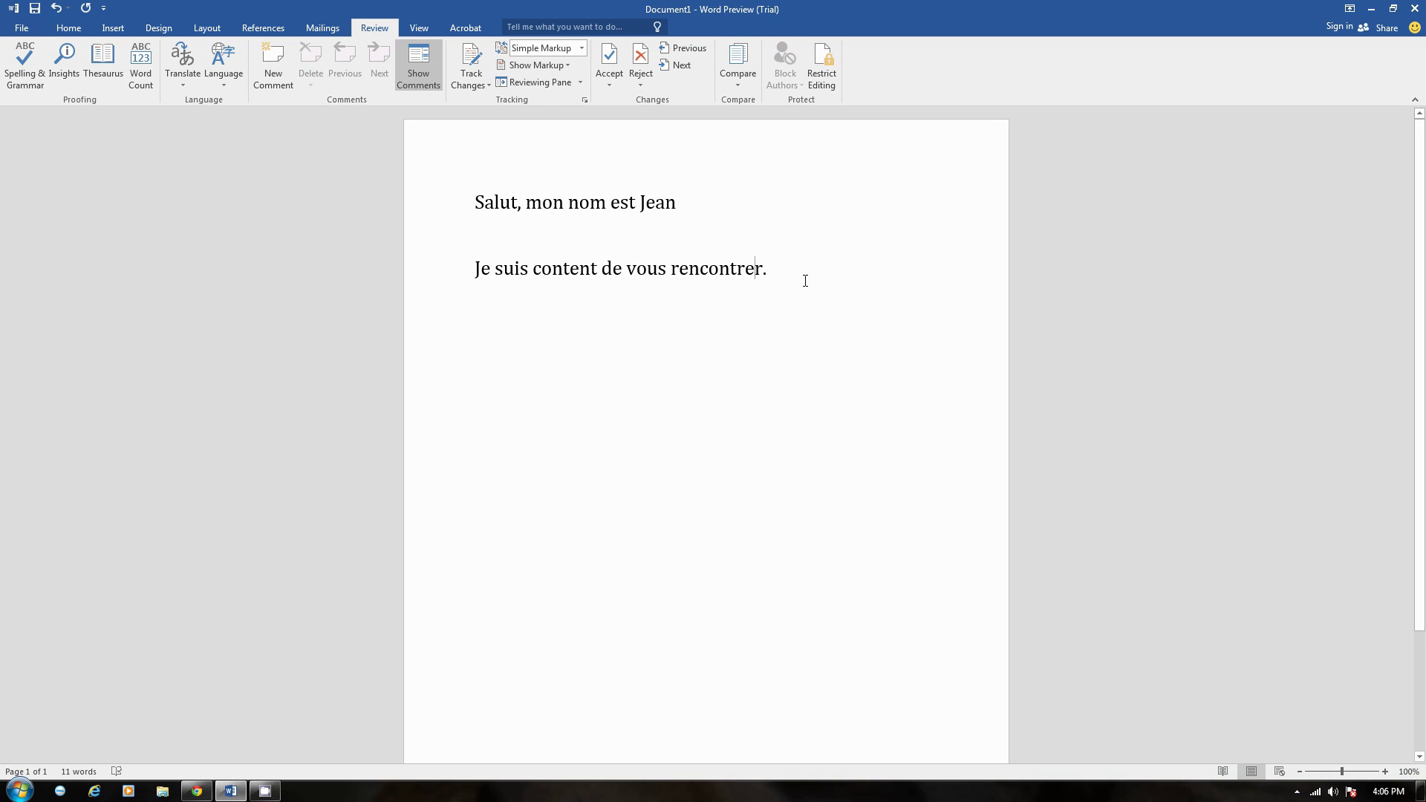
left_click_drag(804, 279, 277, 112)
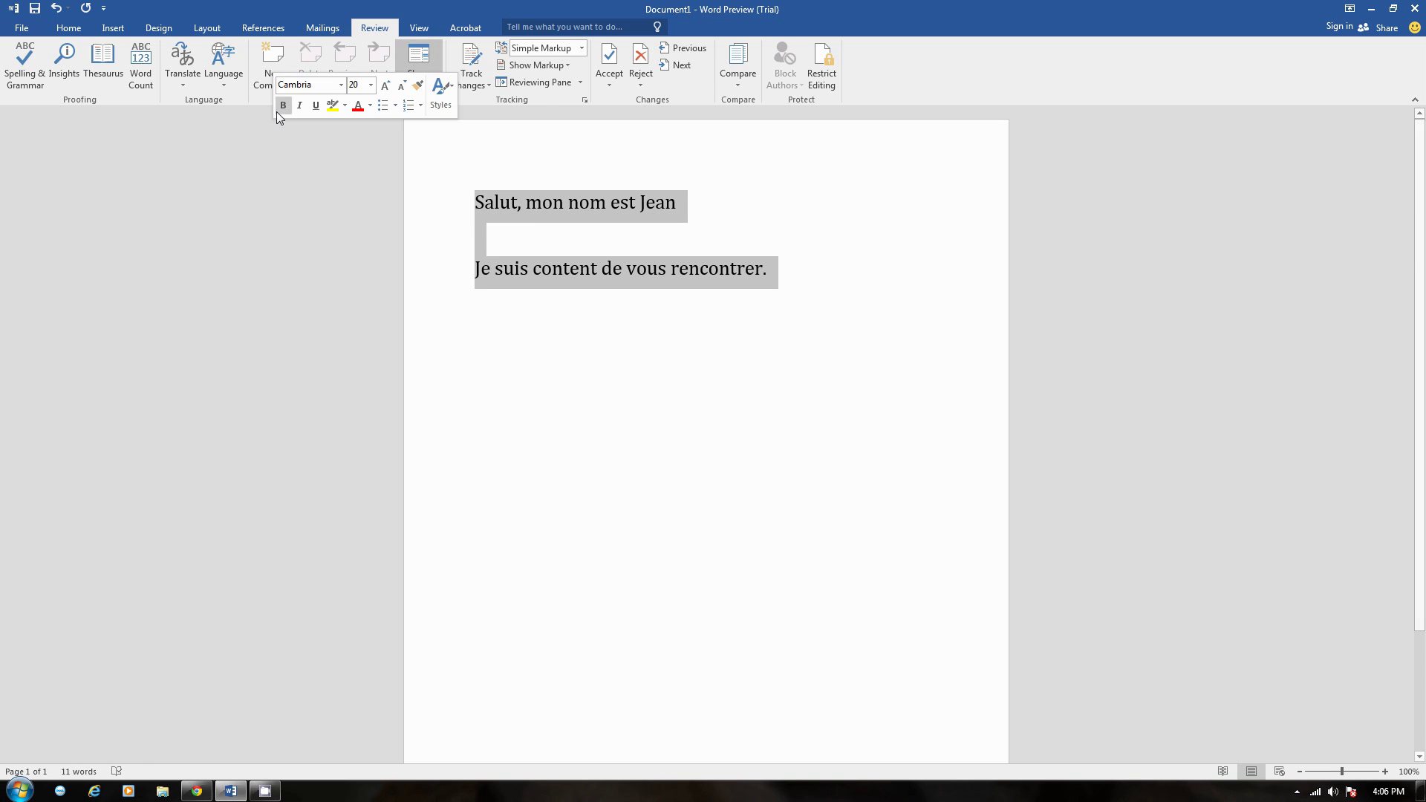
left_click(221, 88)
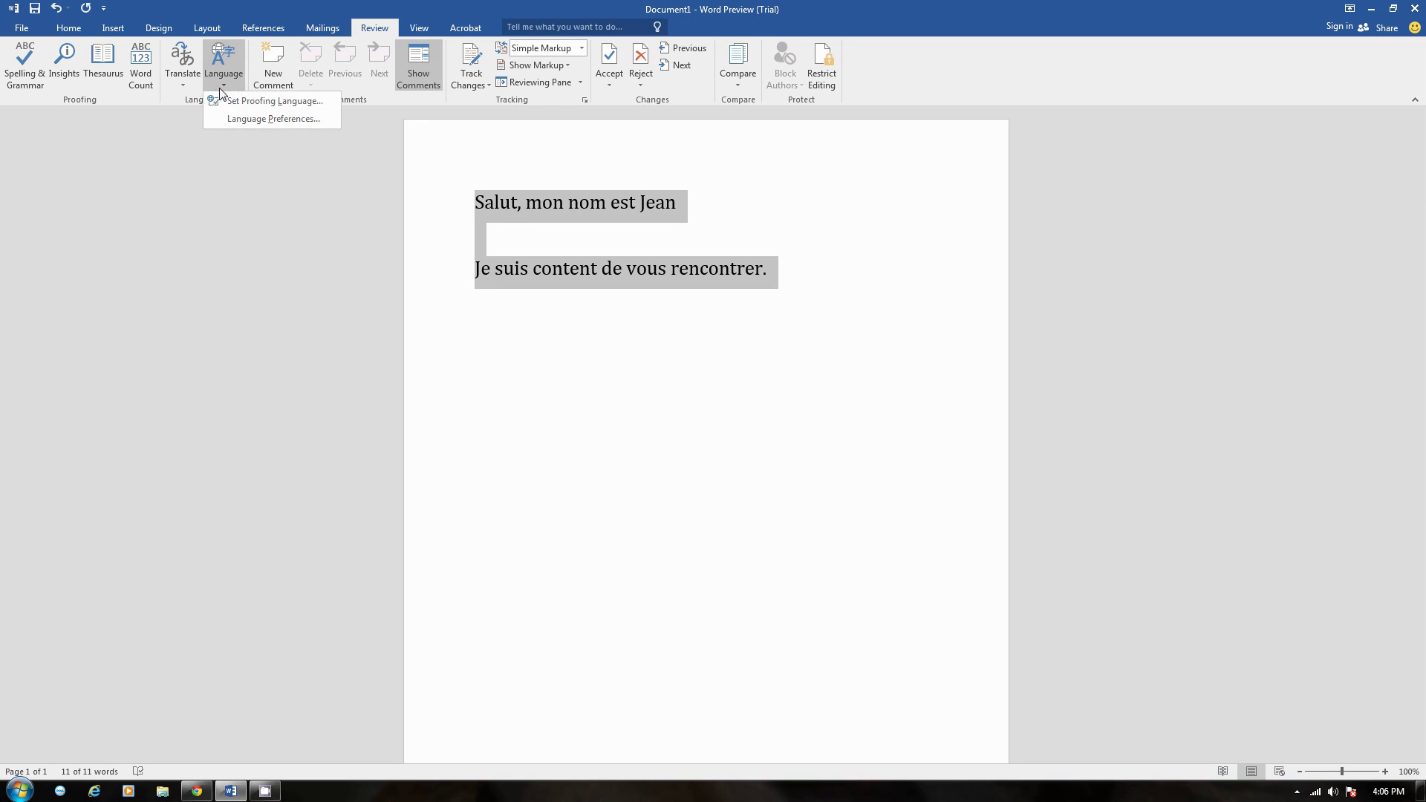
Step: Browse the additional editing languages in Language Preferences without adding any, then cancel Word Options
left_click(295, 123)
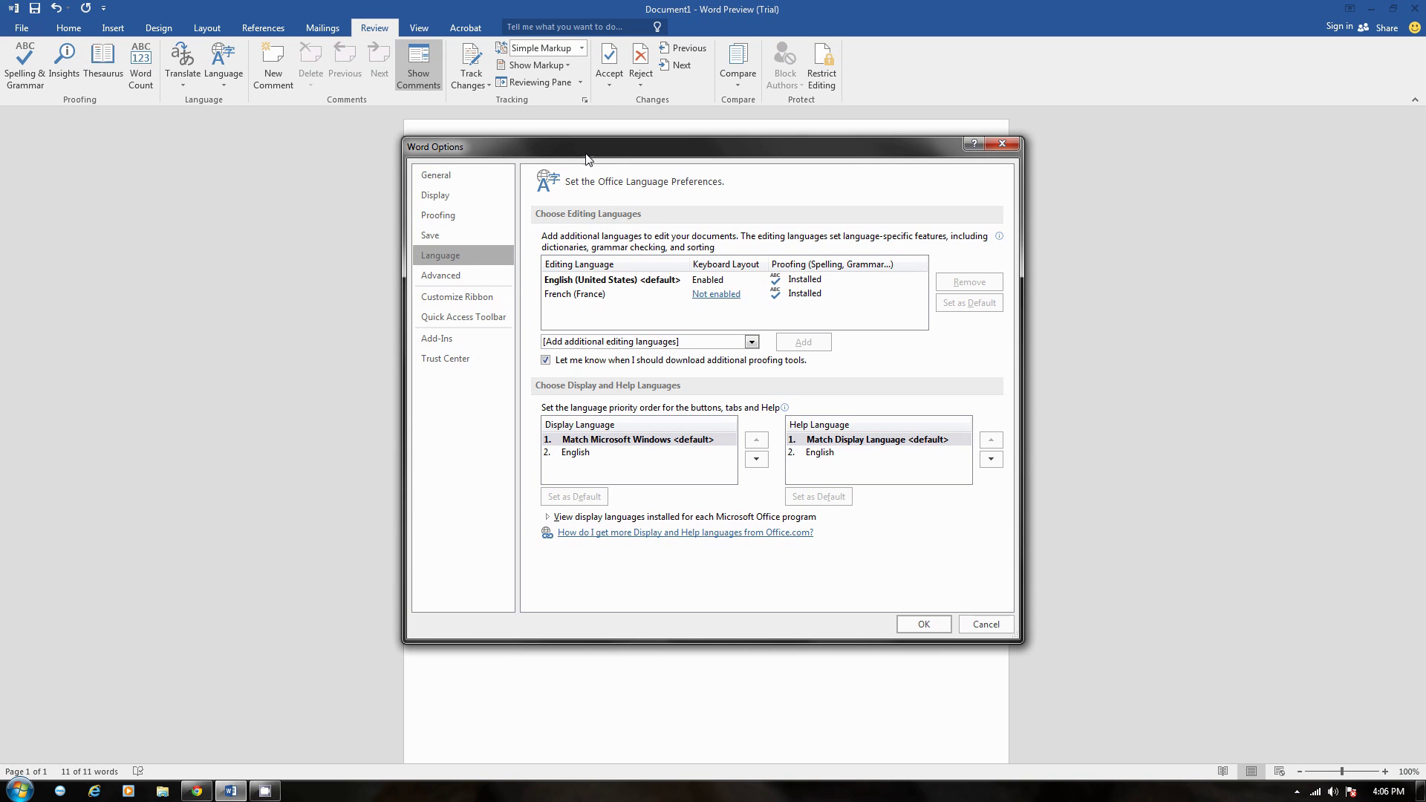
left_click_drag(585, 145, 543, 87)
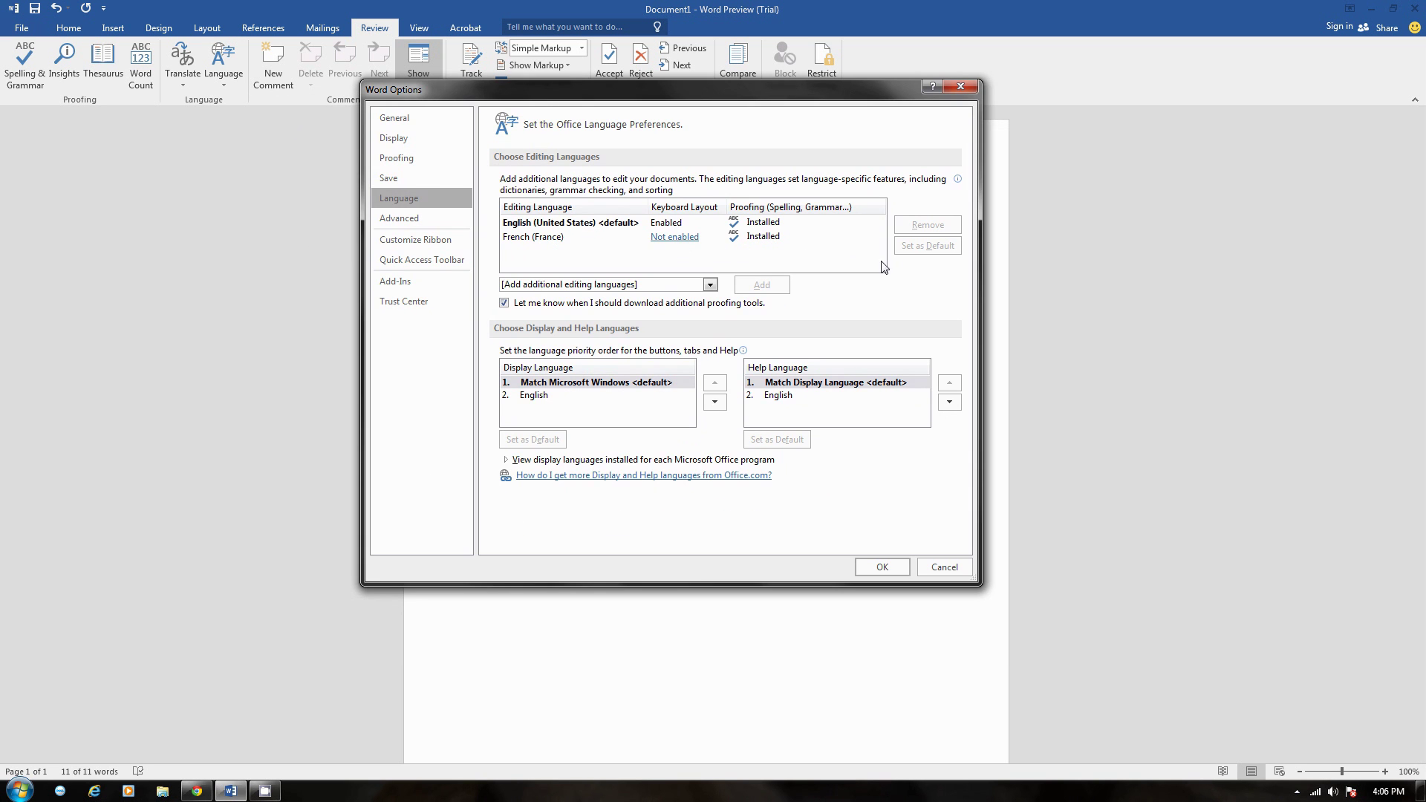
left_click(688, 286)
scroll(630, 399, "down", 15)
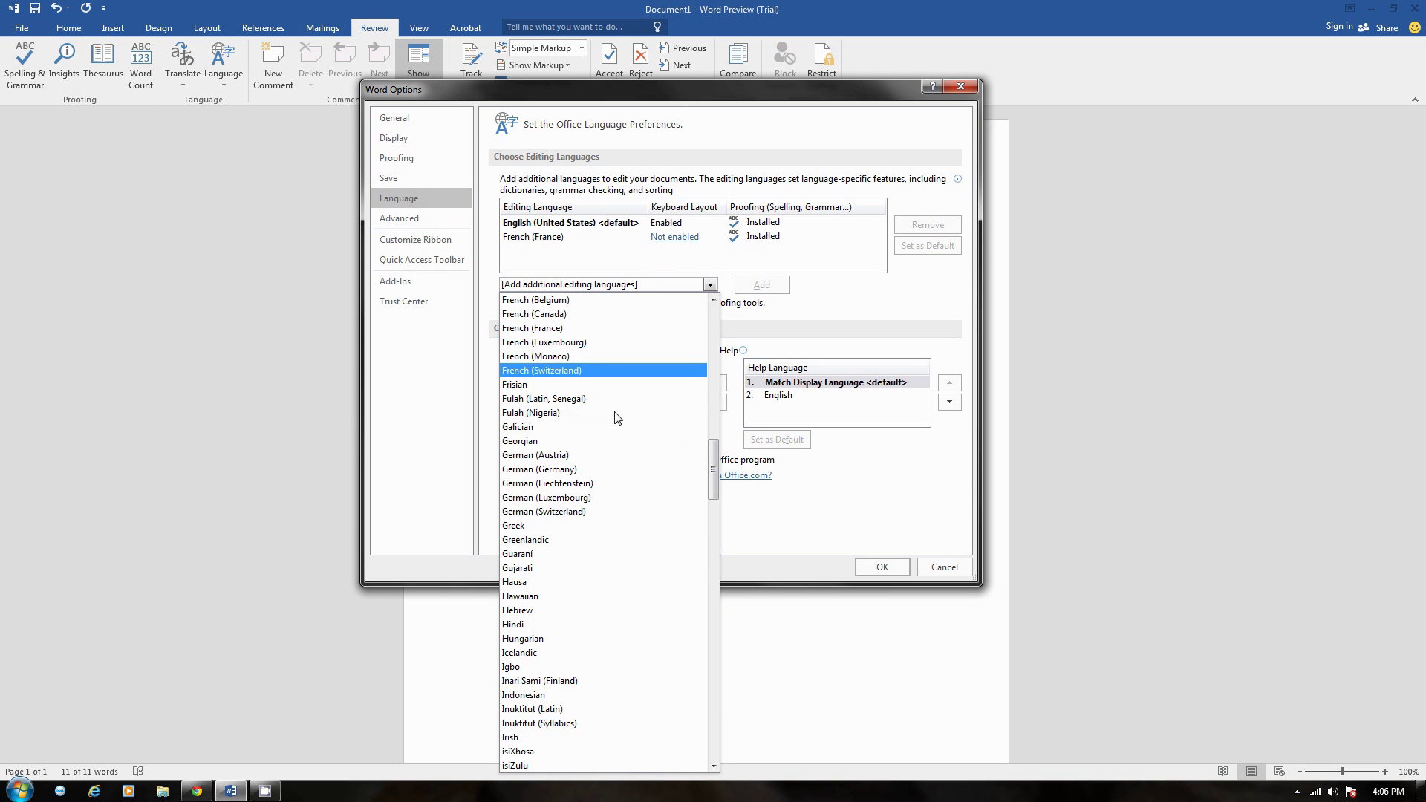
left_click(823, 290)
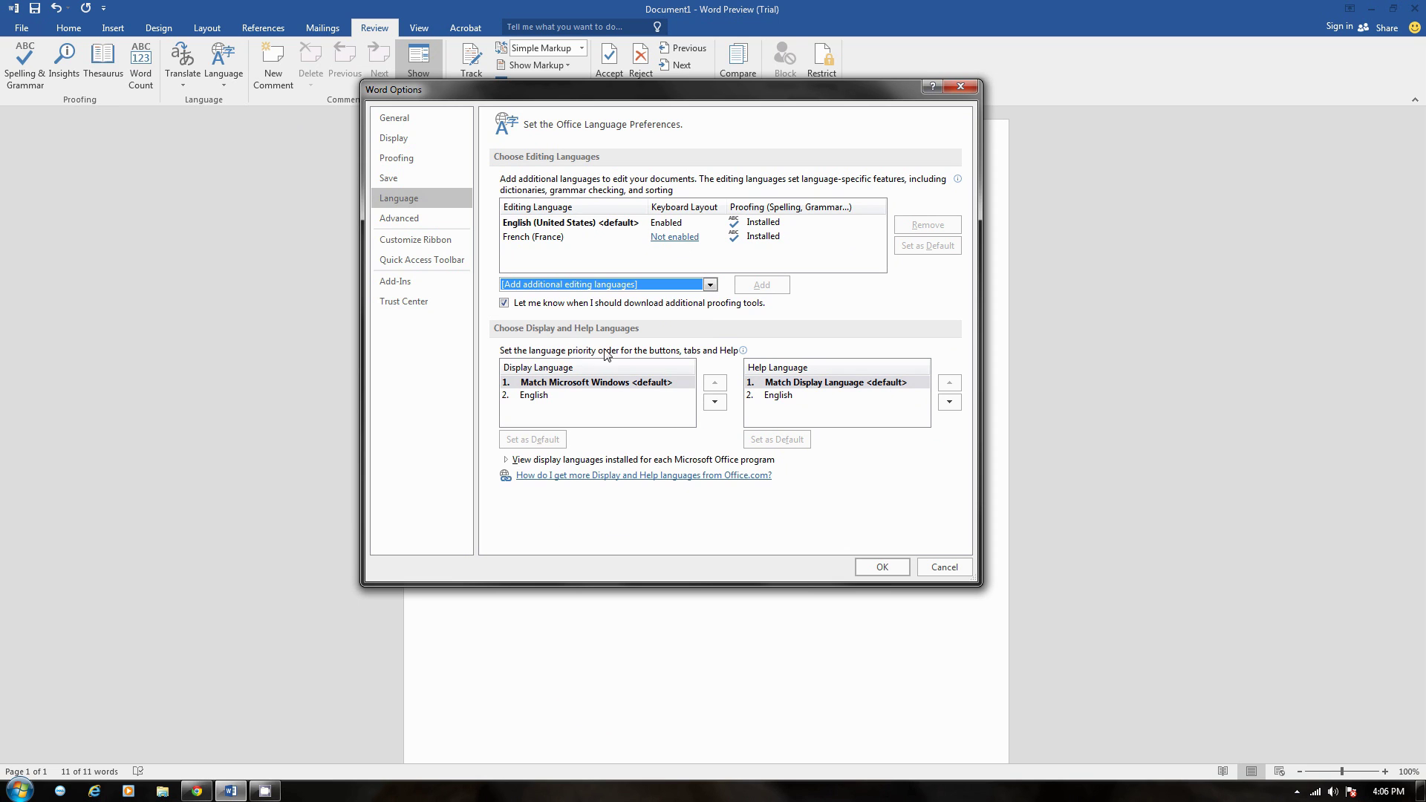
left_click_drag(678, 101, 657, 54)
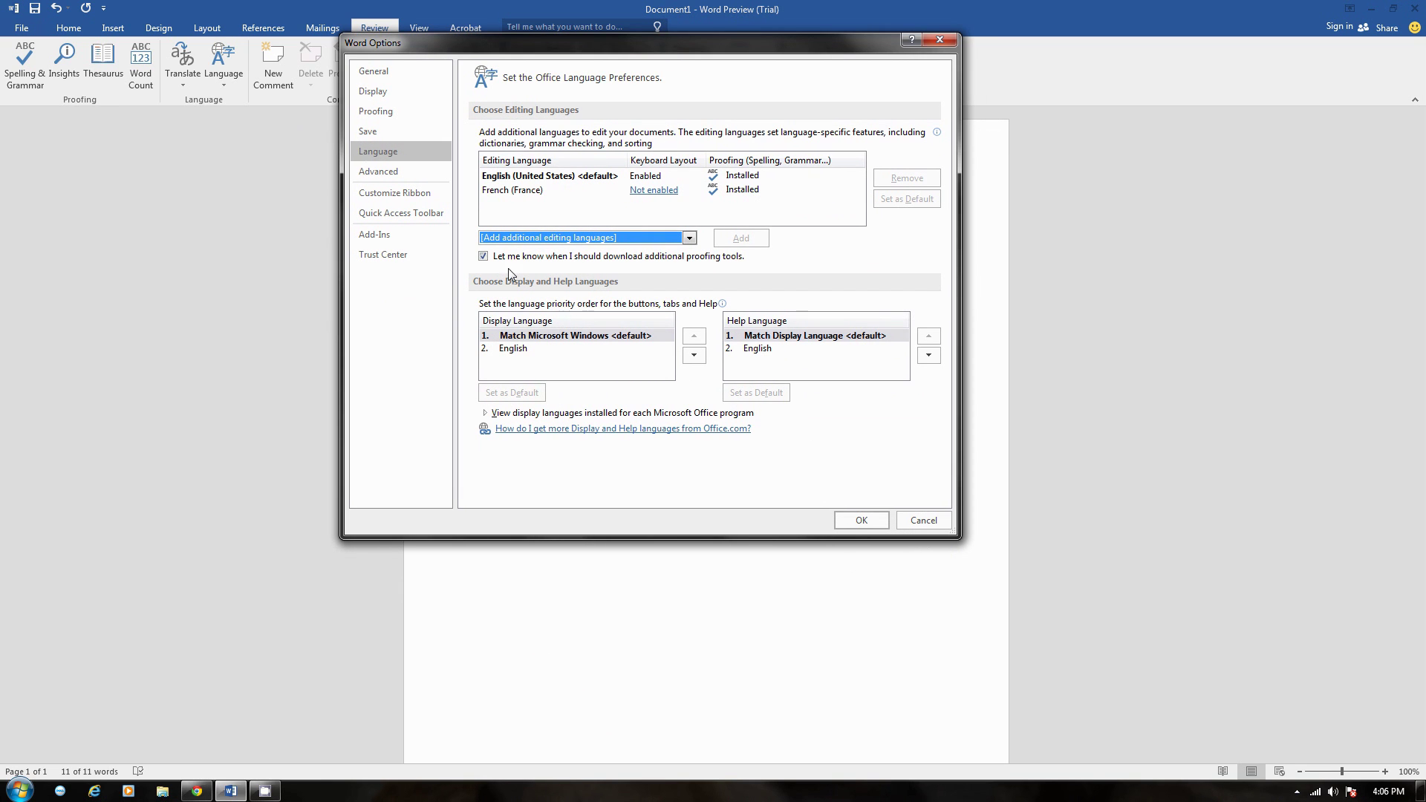
left_click(926, 523)
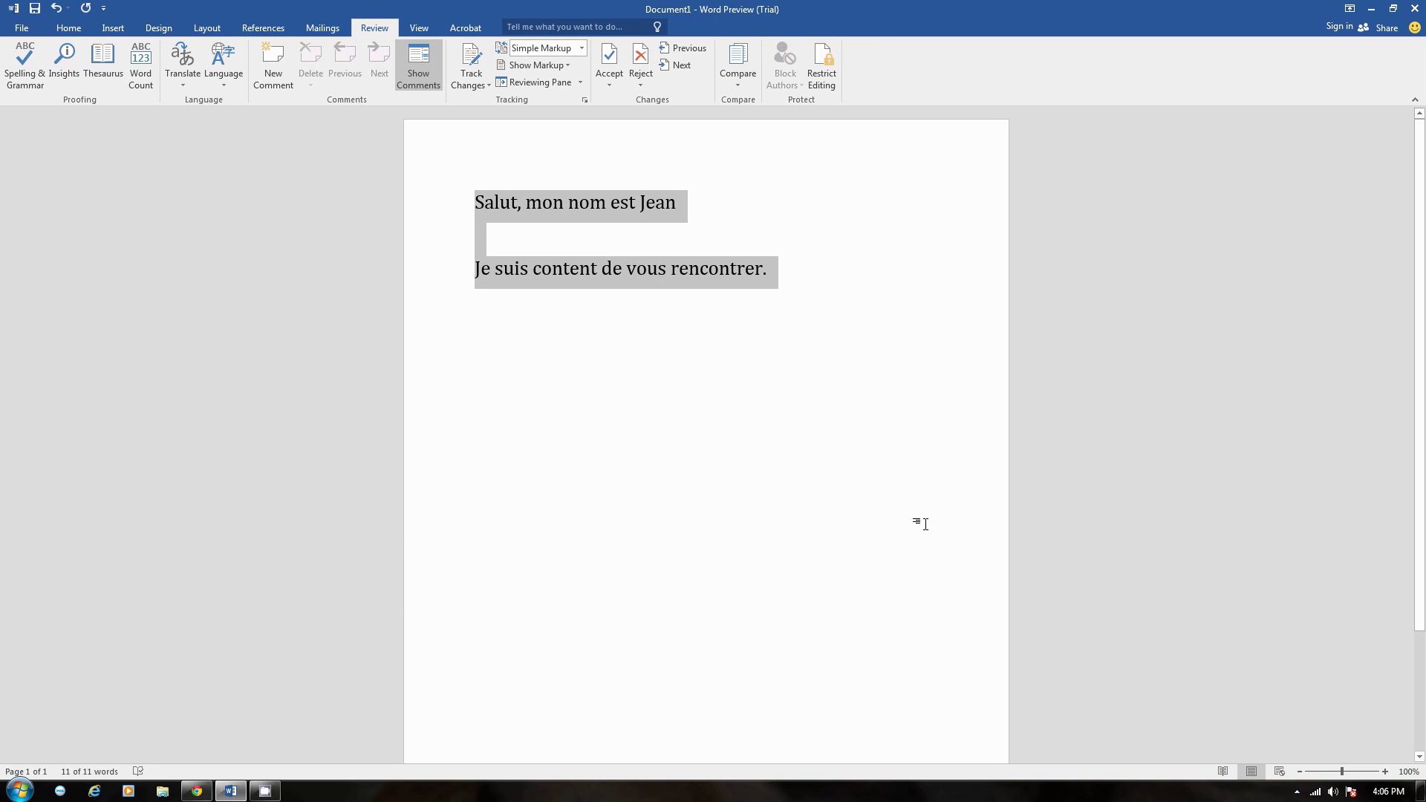